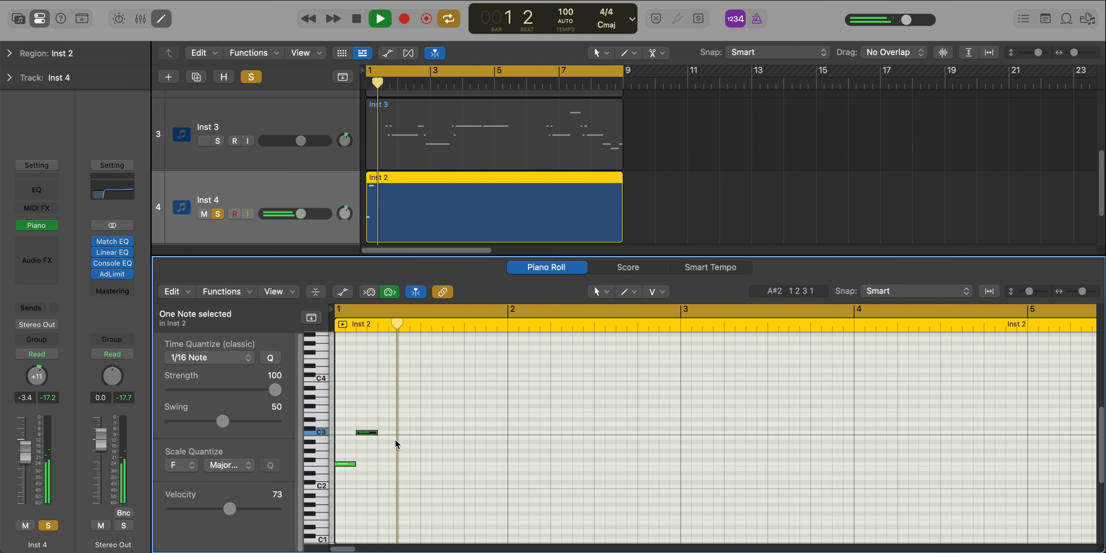
Add an F3 eighth note at position 1 2 1 1 followed by a long F3 note sustaining to bar 3, and audition them.
{"action": "key", "text": "space"}
{"action": "left_click", "coordinate": [380, 411]}
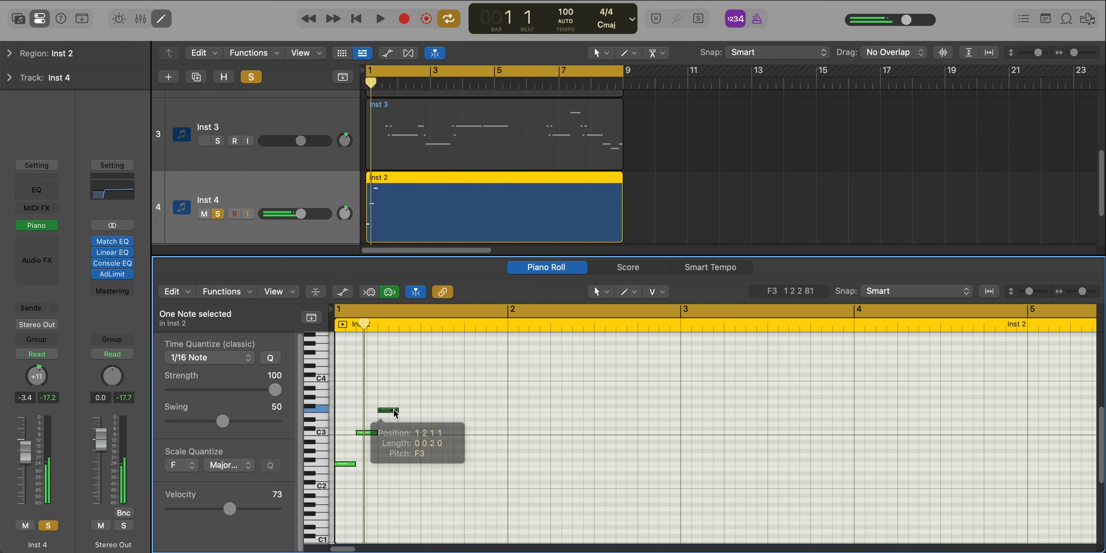
{"action": "left_click_drag", "start_coordinate": [416, 411], "coordinate": [678, 408]}
{"action": "key", "text": "space"}
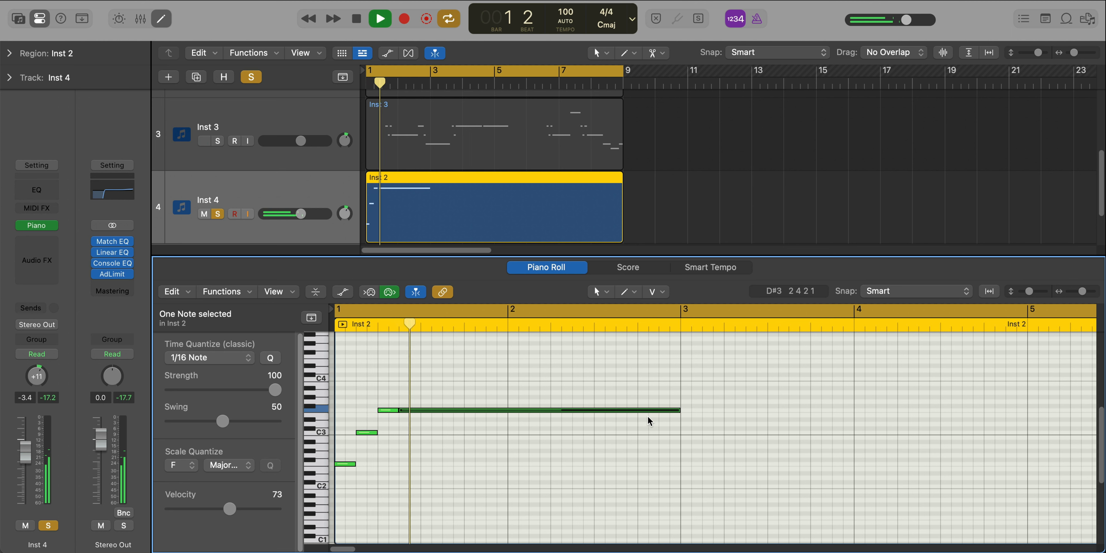
{"action": "key", "text": "space"}
Set the velocity of all four notes in the opening phrase to 42 and audition the result.
{"action": "left_click_drag", "start_coordinate": [639, 496], "coordinate": [337, 391]}
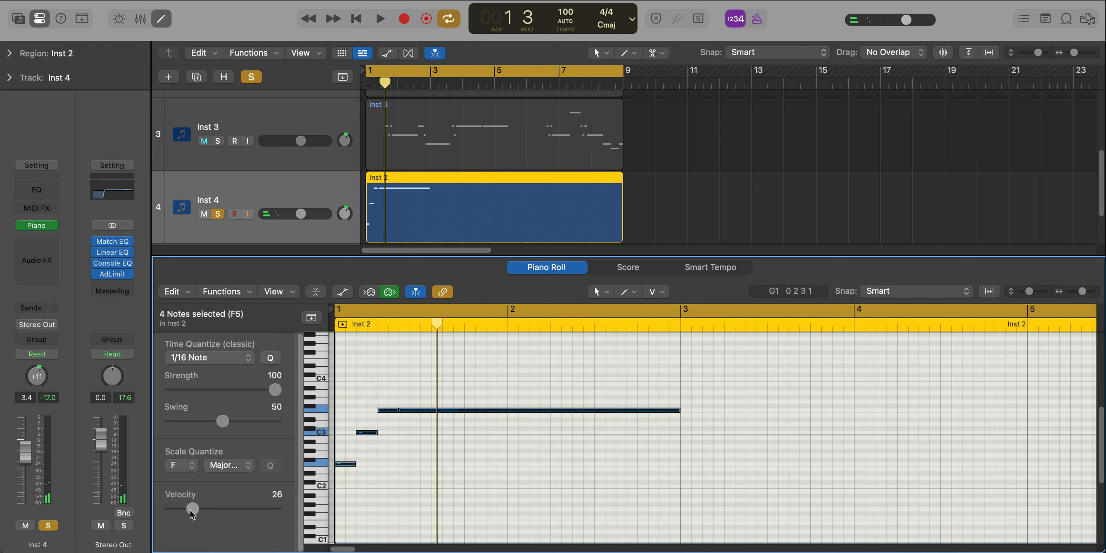
{"action": "key", "text": "space"}
{"action": "left_click_drag", "start_coordinate": [191, 509], "coordinate": [206, 509]}
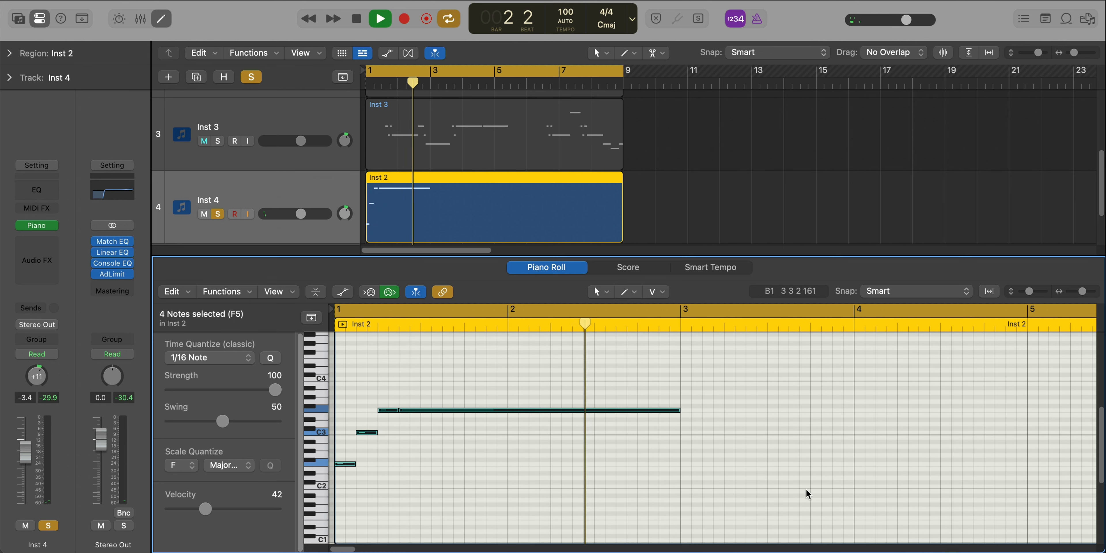
{"action": "key", "text": "space"}
Repeat the four-note phrase at bar 3, transpose the copy up seven semitones, and play from the start.
{"action": "left_click_drag", "start_coordinate": [759, 520], "coordinate": [247, 388]}
{"action": "key", "text": "super+r"}
{"action": "key", "text": "alt+Up"}
{"action": "key", "text": "alt+Up"}
{"action": "key", "text": "alt+Up"}
{"action": "key", "text": "alt+Up"}
{"action": "key", "text": "alt+Up"}
{"action": "key", "text": "alt+Up"}
{"action": "key", "text": "alt+Up"}
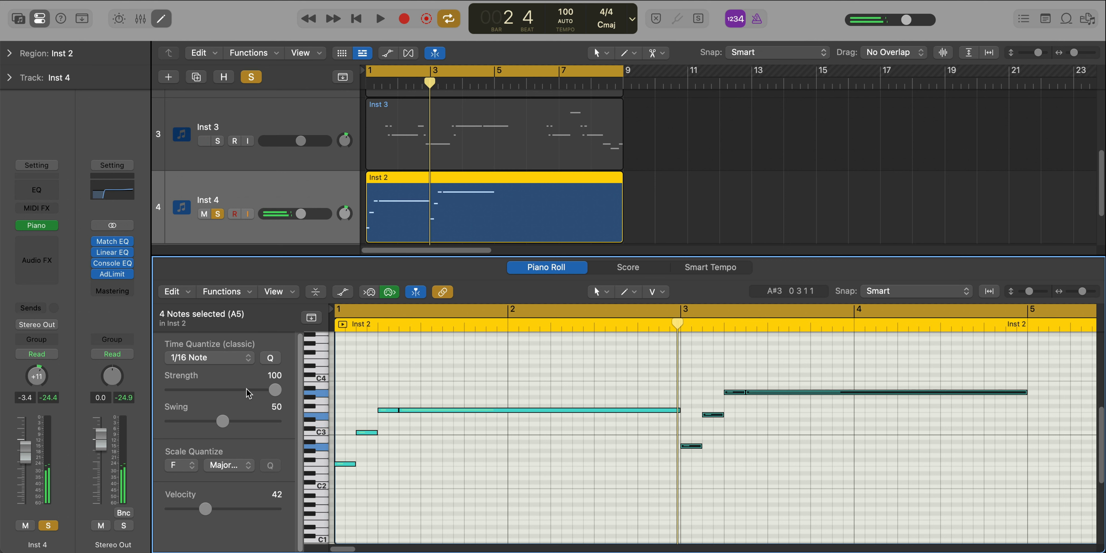
{"action": "key", "text": "Return"}
{"action": "key", "text": "space"}
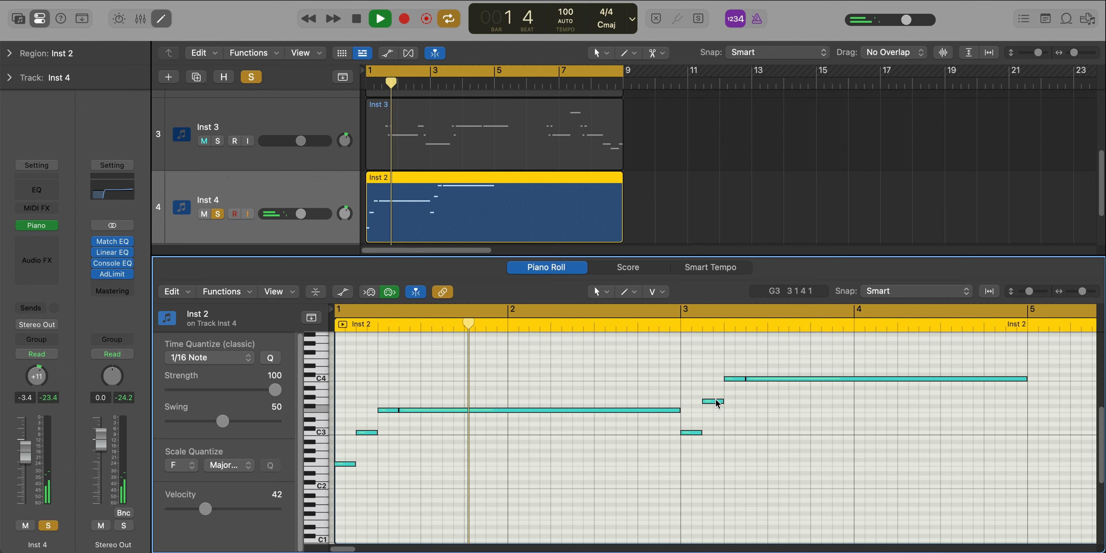
Lower the second note of the bar 3 phrase to F3 and its last two notes three semitones to A3.
{"action": "left_click_drag", "start_coordinate": [713, 402], "coordinate": [714, 410]}
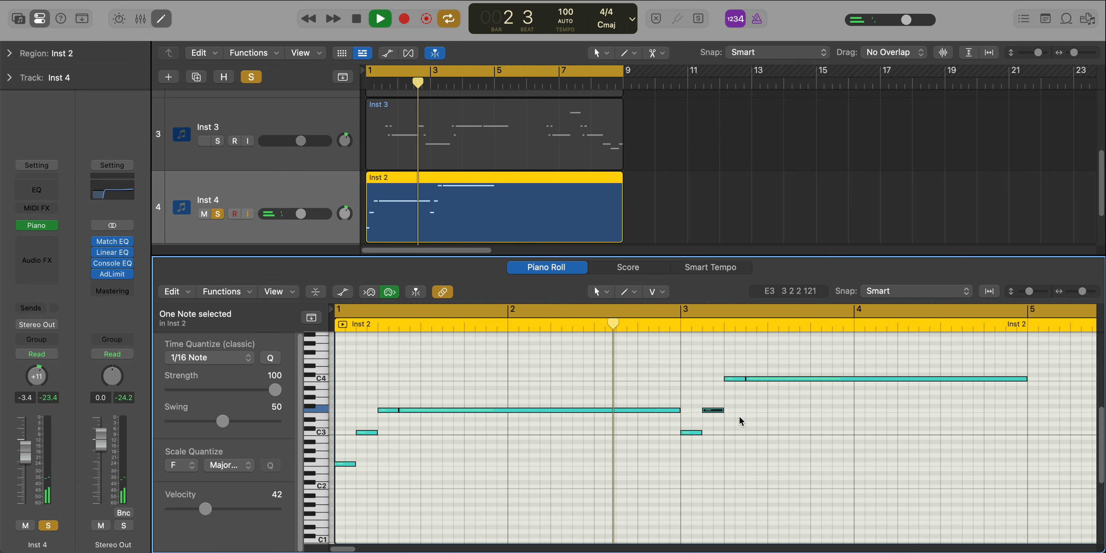
{"action": "key", "text": "space"}
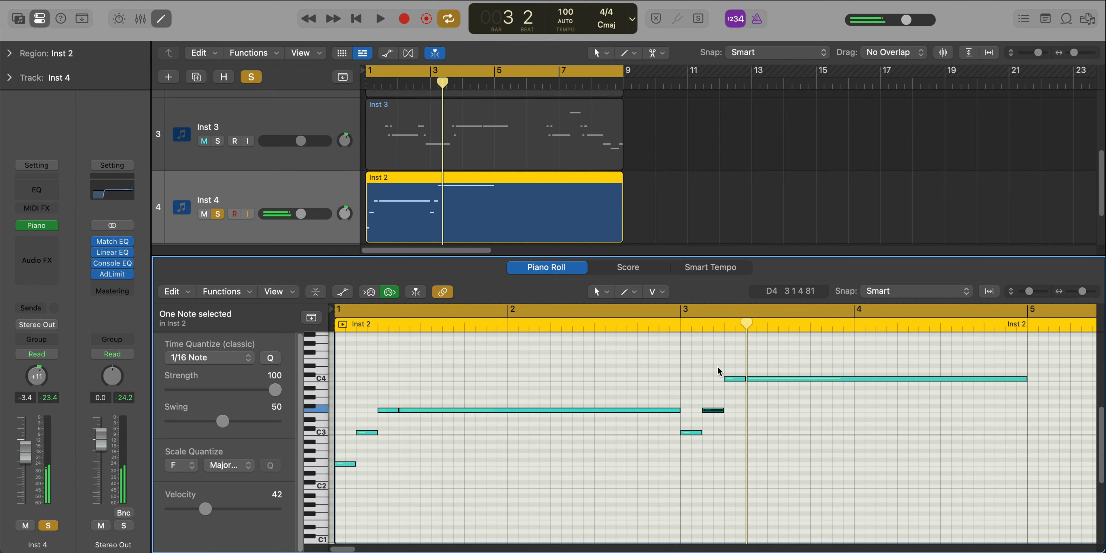
{"action": "left_click_drag", "start_coordinate": [718, 368], "coordinate": [756, 388]}
{"action": "key", "text": "alt+Down"}
{"action": "key", "text": "alt+Down"}
{"action": "key", "text": "alt+Down"}
{"action": "key", "text": "space"}
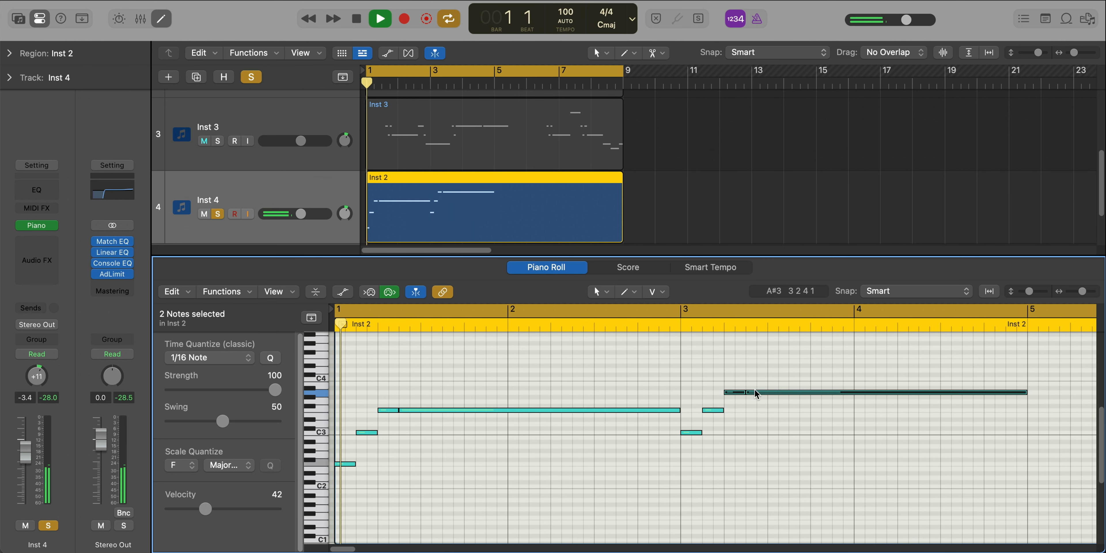
Solo the Inst 3 and Inst 2 tracks alongside Inst 4 and set Inst 4's volume to -2.0 dB.
{"action": "scroll", "coordinate": [755, 393], "scroll_direction": "down", "scroll_amount": 3}
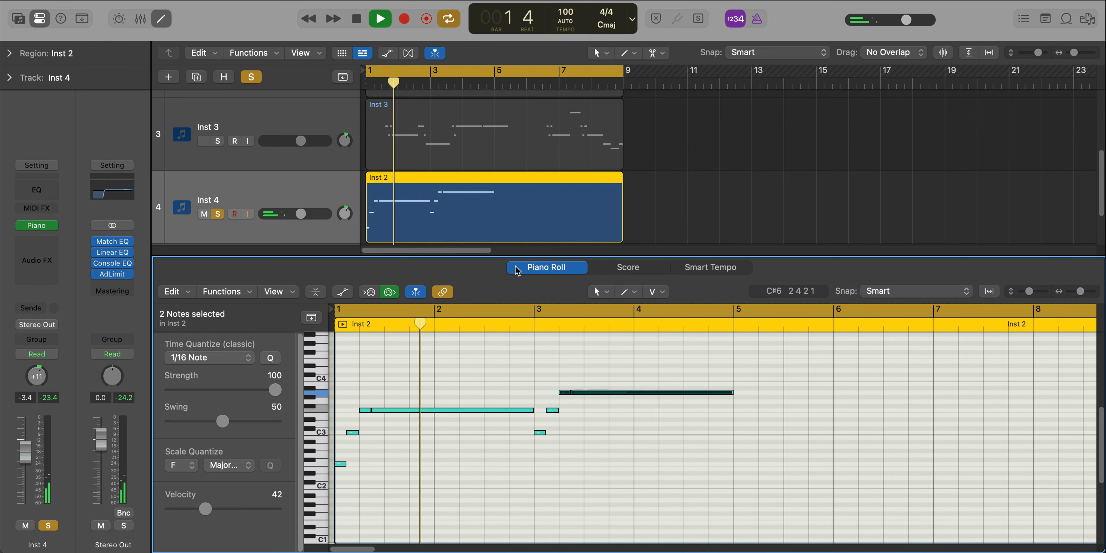
{"action": "key", "text": "e"}
{"action": "left_click", "coordinate": [218, 279]}
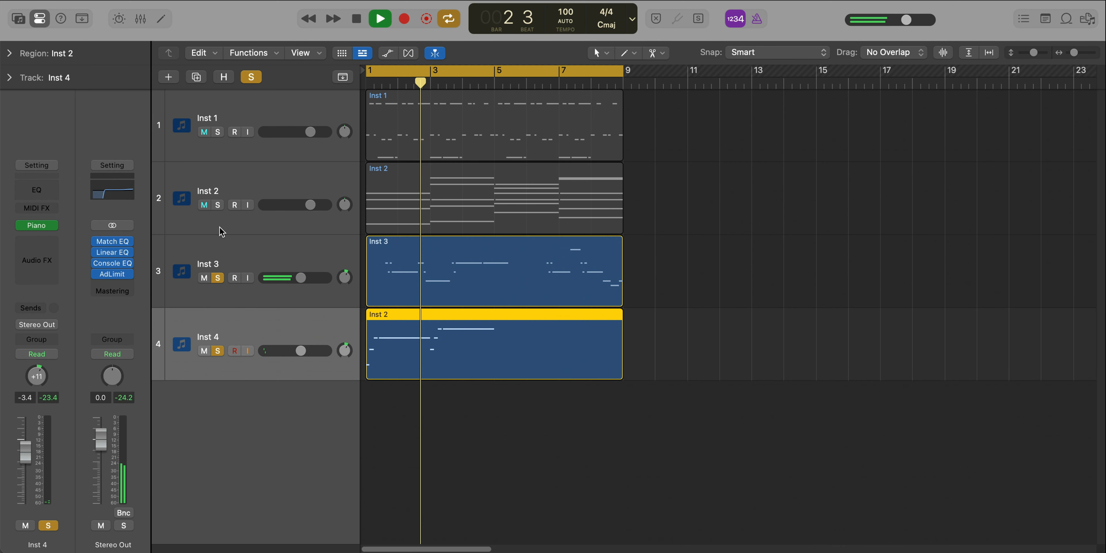
{"action": "left_click", "coordinate": [218, 205]}
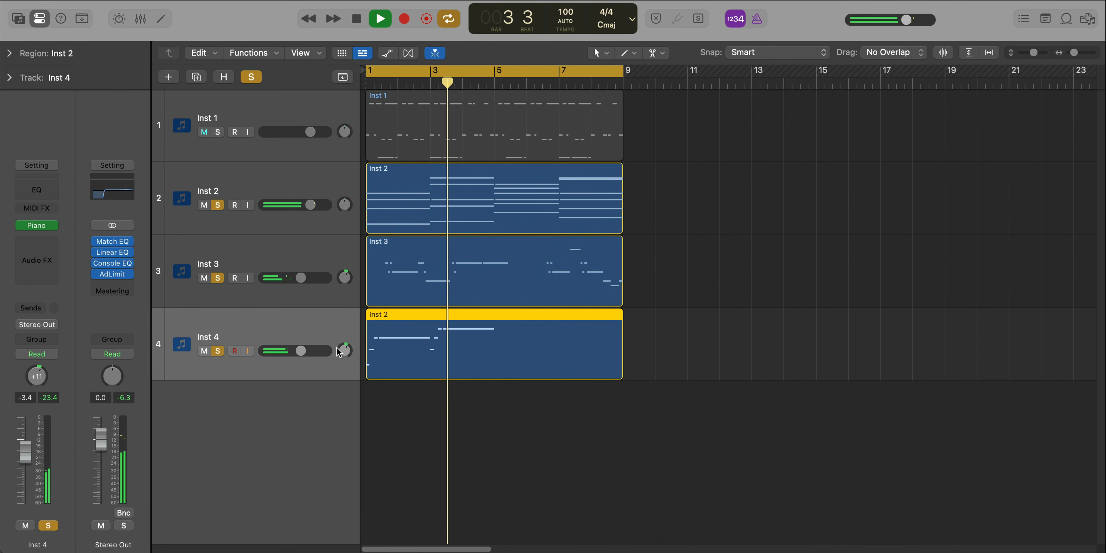
{"action": "left_click_drag", "start_coordinate": [301, 350], "coordinate": [305, 351]}
Repeat the bar 3 phrase of the Inst 4 region at bar 5 and transpose the copy up two semitones.
{"action": "key", "text": "e"}
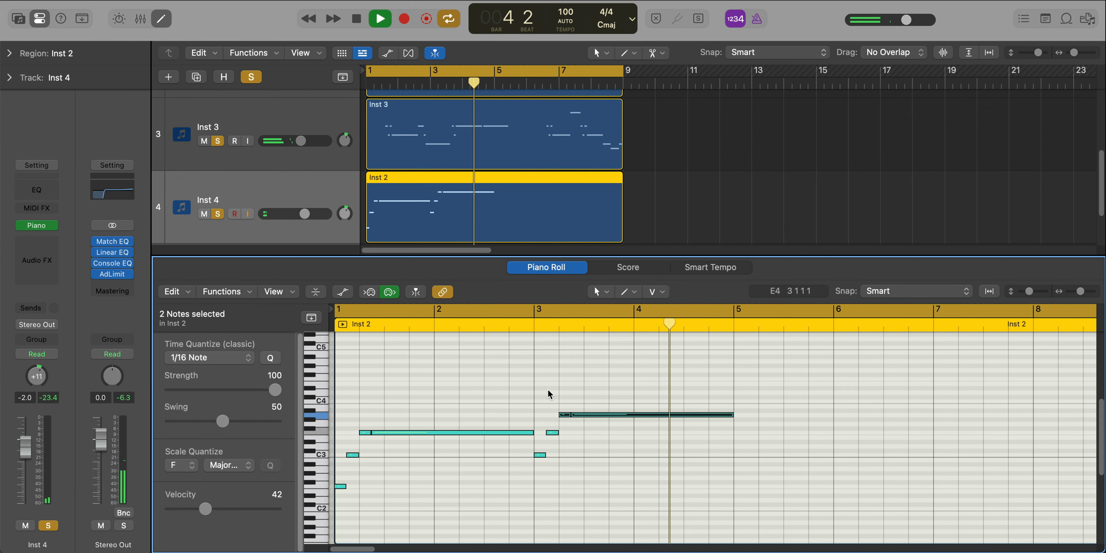
{"action": "left_click_drag", "start_coordinate": [830, 531], "coordinate": [538, 390]}
{"action": "key", "text": "super+r"}
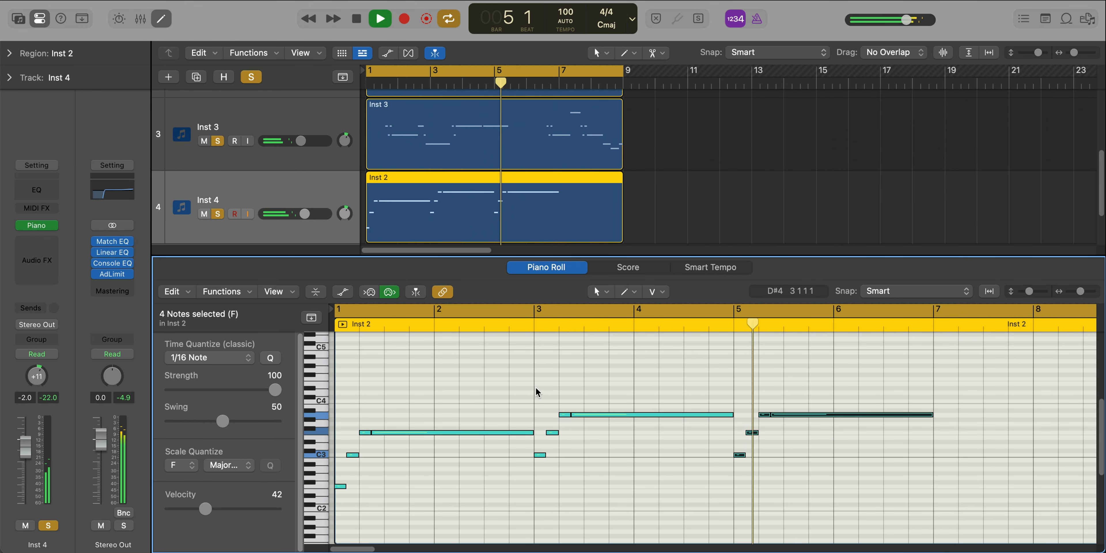
{"action": "key", "text": "space"}
{"action": "key", "text": "alt+Up"}
{"action": "key", "text": "alt+Up"}
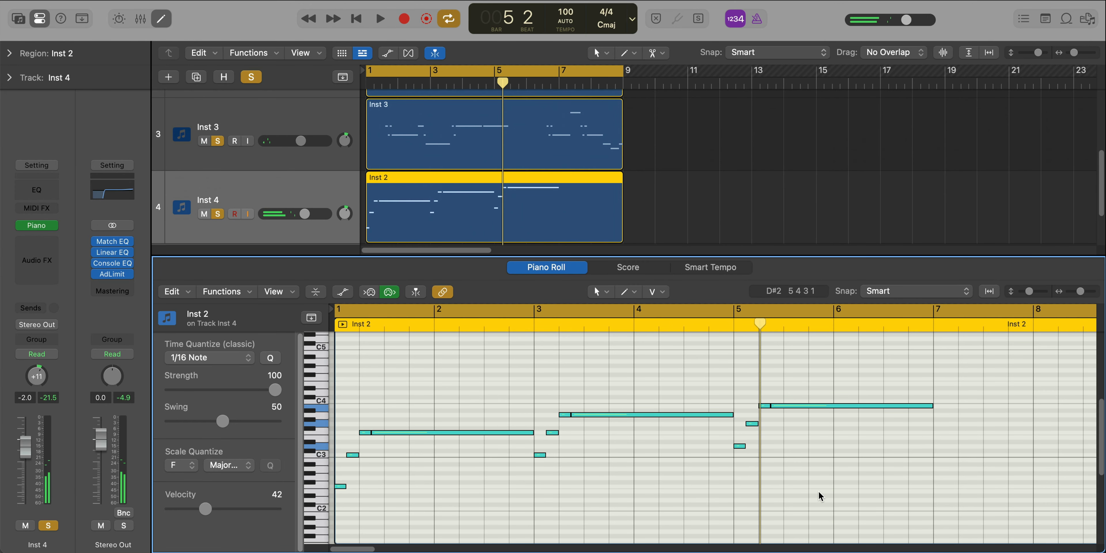
Raise the second note of the bar 5 phrase to A3 and its last two notes to C4 during playback.
{"action": "key", "text": "space"}
{"action": "left_click_drag", "start_coordinate": [752, 424], "coordinate": [754, 418]}
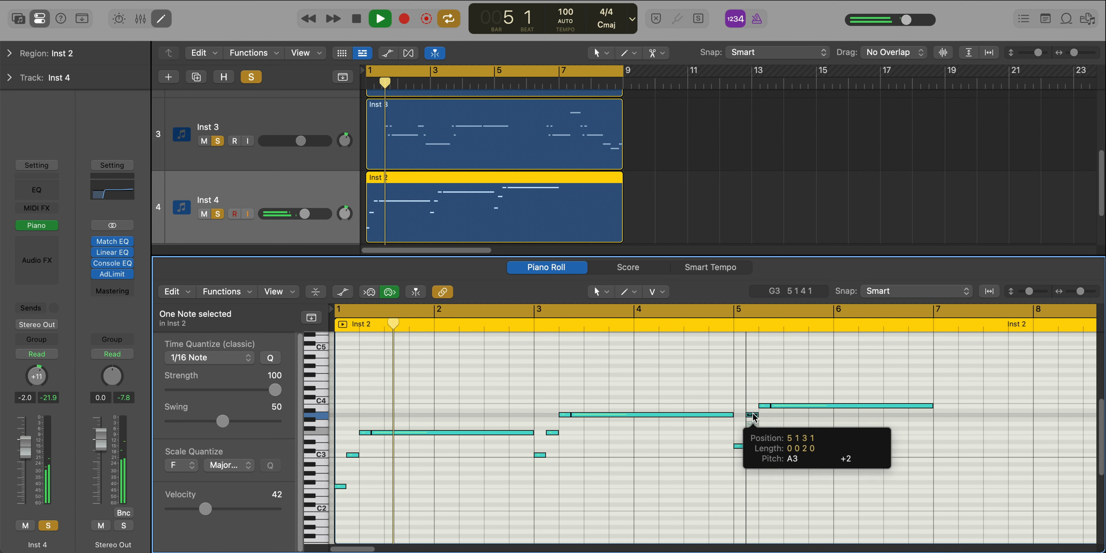
{"action": "left_click_drag", "start_coordinate": [845, 420], "coordinate": [770, 399]}
{"action": "key", "text": "alt+Up"}
{"action": "key", "text": "alt+Up"}
{"action": "left_click", "coordinate": [785, 423]}
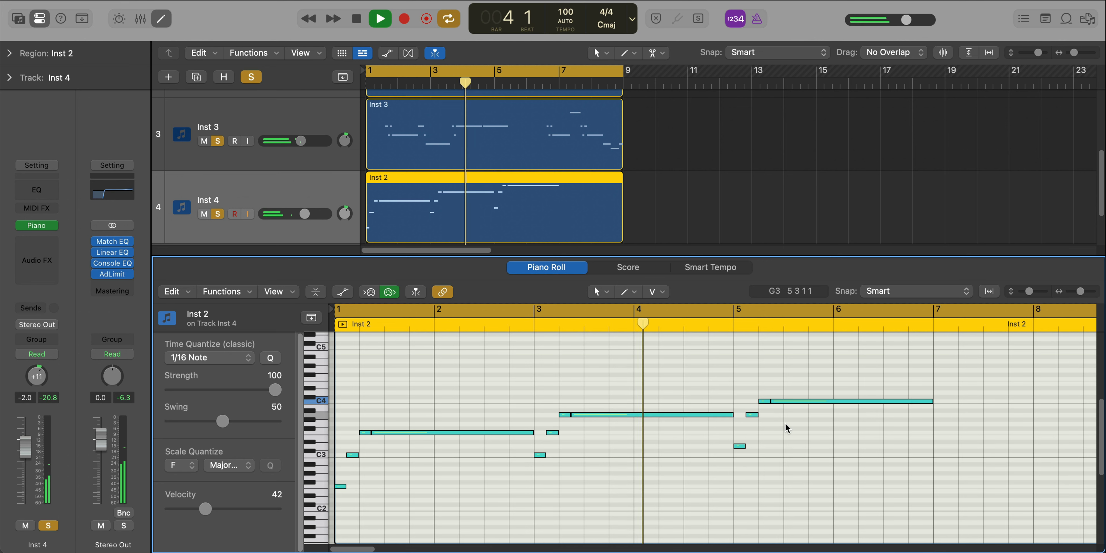
Draw a closing F3 note from the middle of bar 7 to the end of the region at bar 9.
{"action": "left_click", "coordinate": [819, 443], "text": "ctrl+alt"}
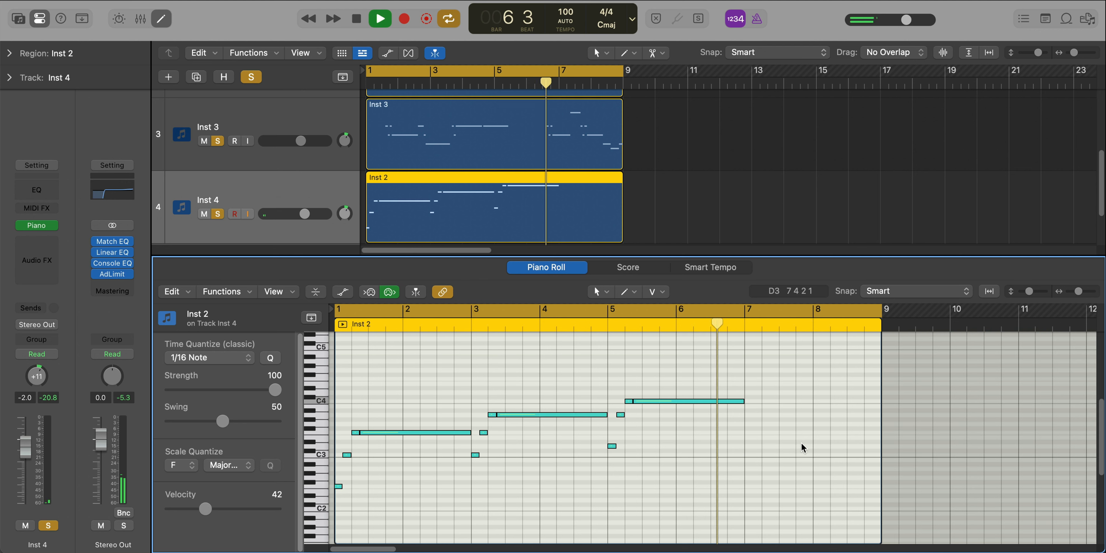
{"action": "left_click", "coordinate": [785, 434], "text": "super"}
{"action": "key", "text": "space"}
{"action": "left_click_drag", "start_coordinate": [786, 433], "coordinate": [881, 437]}
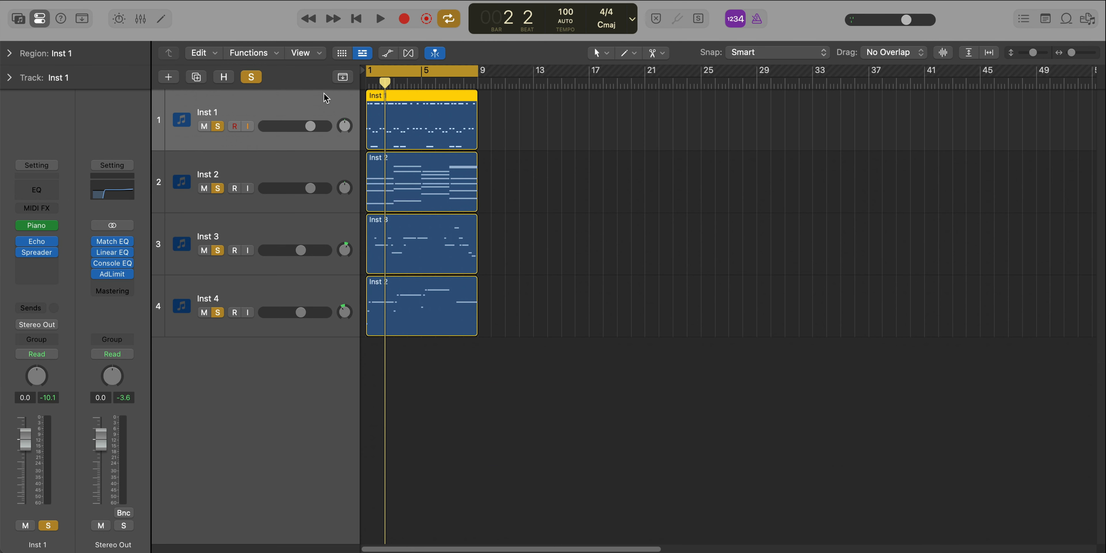
Create a new track with duplicate settings of Inst 1 and replace its instrument with Alchemy.
{"action": "key", "text": "super+d"}
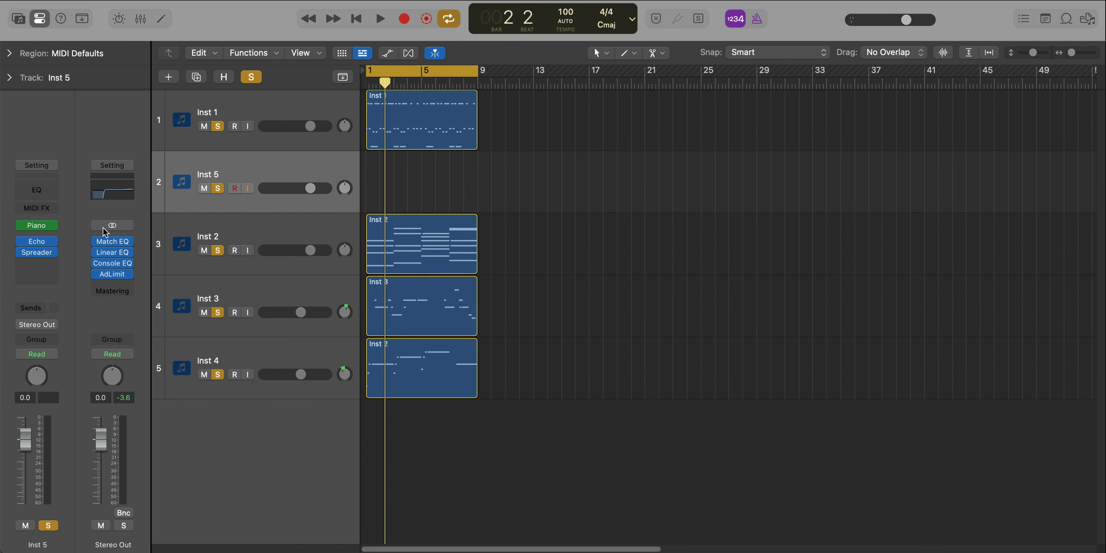
{"action": "left_click", "coordinate": [54, 225]}
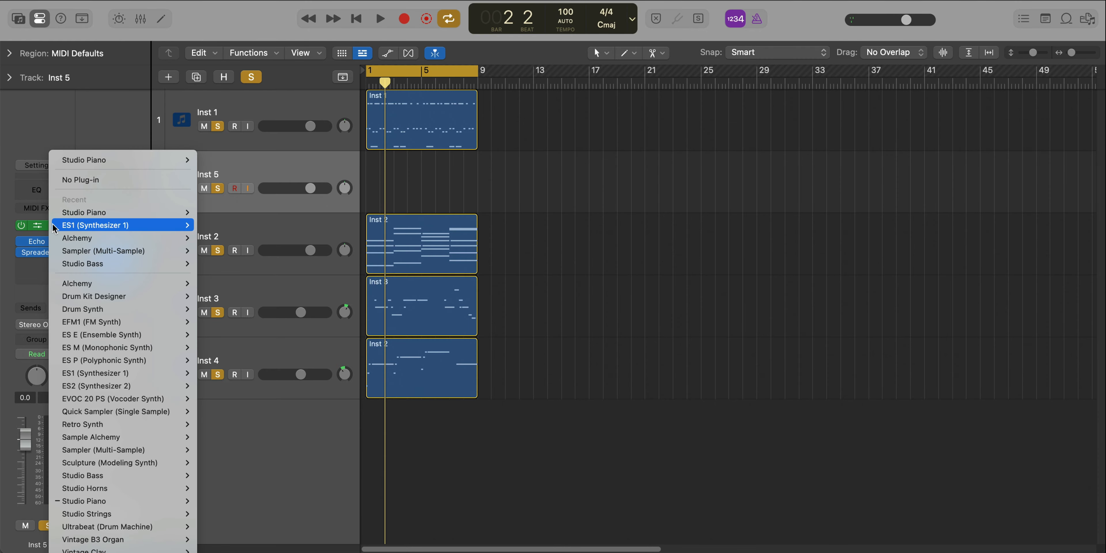
{"action": "left_click", "coordinate": [99, 242]}
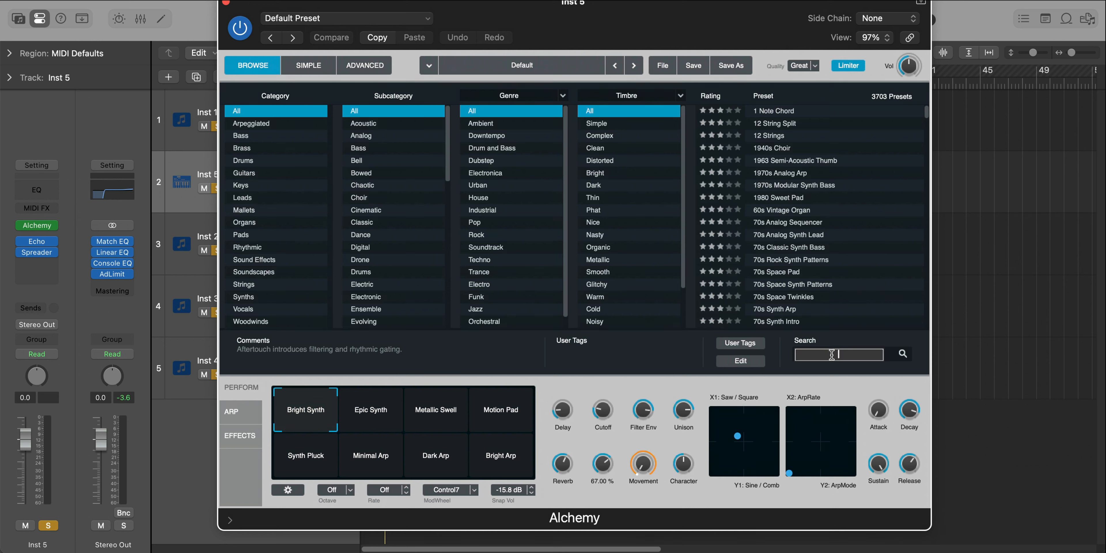
Search Alchemy's presets for "warm bell pad", load Warm Bell Pad and choose its Rich Bell Keys variation.
{"action": "type", "text": "warm bell pa"}
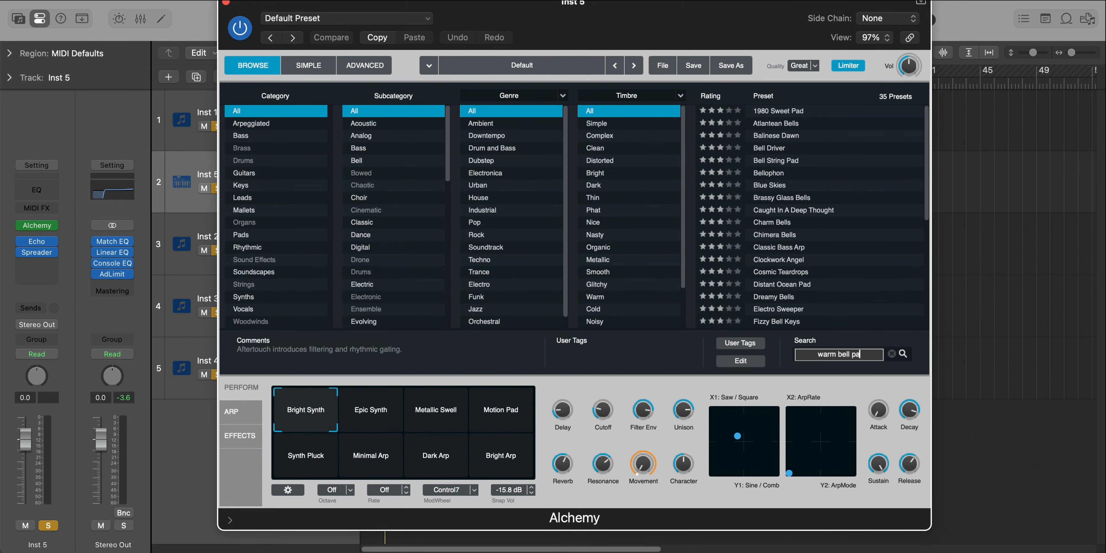
{"action": "type", "text": "d"}
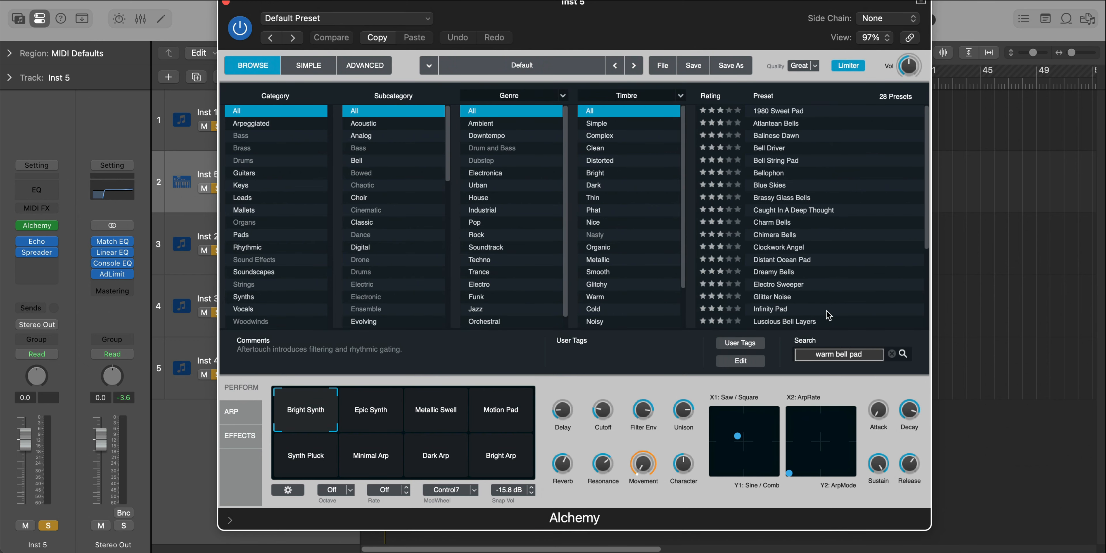
{"action": "scroll", "coordinate": [807, 256], "scroll_direction": "down", "scroll_amount": 5}
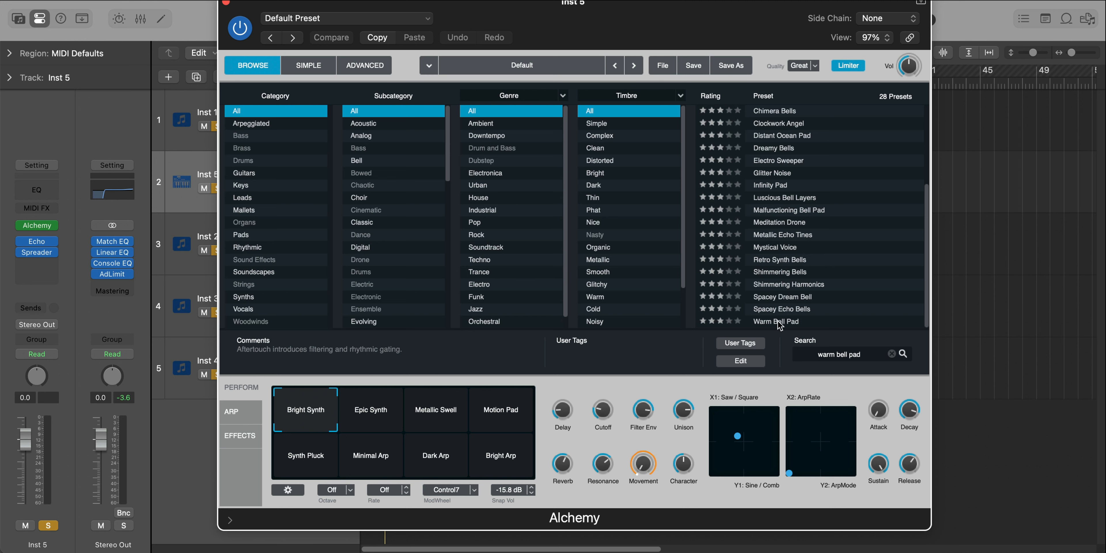
{"action": "left_click", "coordinate": [780, 323]}
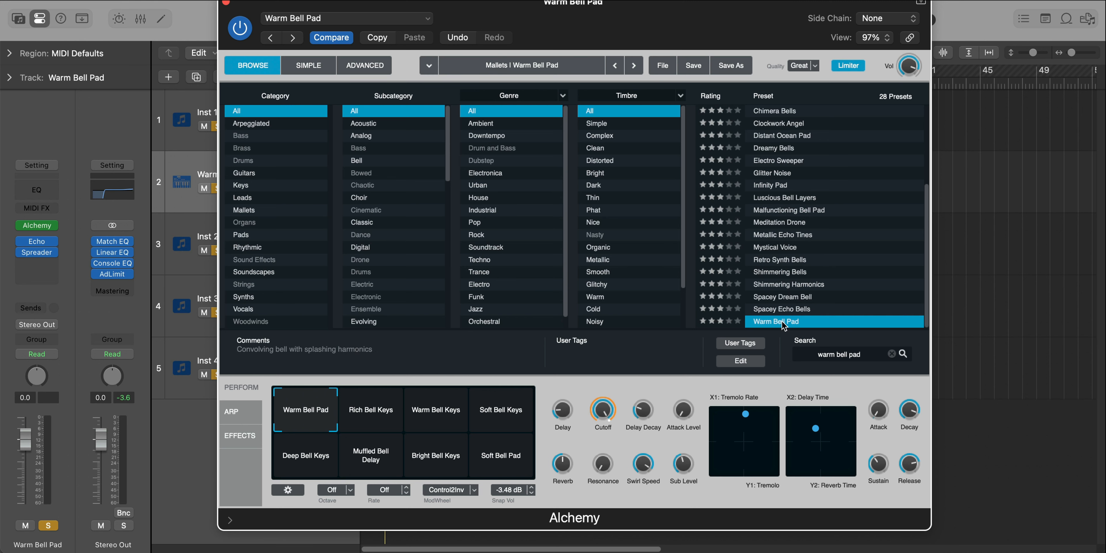
{"action": "left_click", "coordinate": [380, 418]}
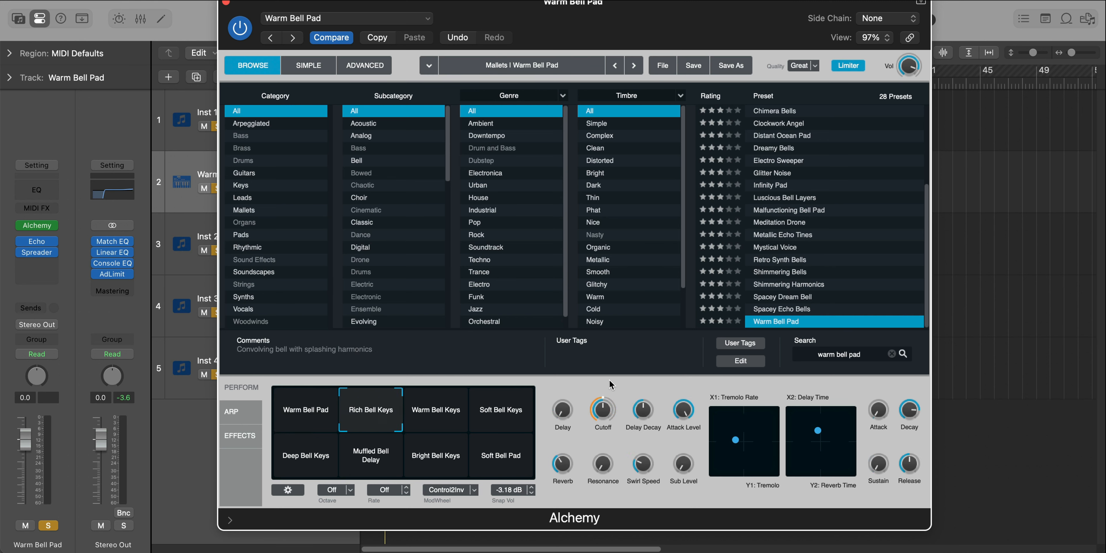
{"action": "left_click", "coordinate": [225, 2]}
Copy the Inst 1 region onto the Warm Bell Pad track, solo only that track and play it back.
{"action": "left_click_drag", "start_coordinate": [447, 128], "coordinate": [442, 174]}
{"action": "left_click", "coordinate": [219, 188], "text": "alt"}
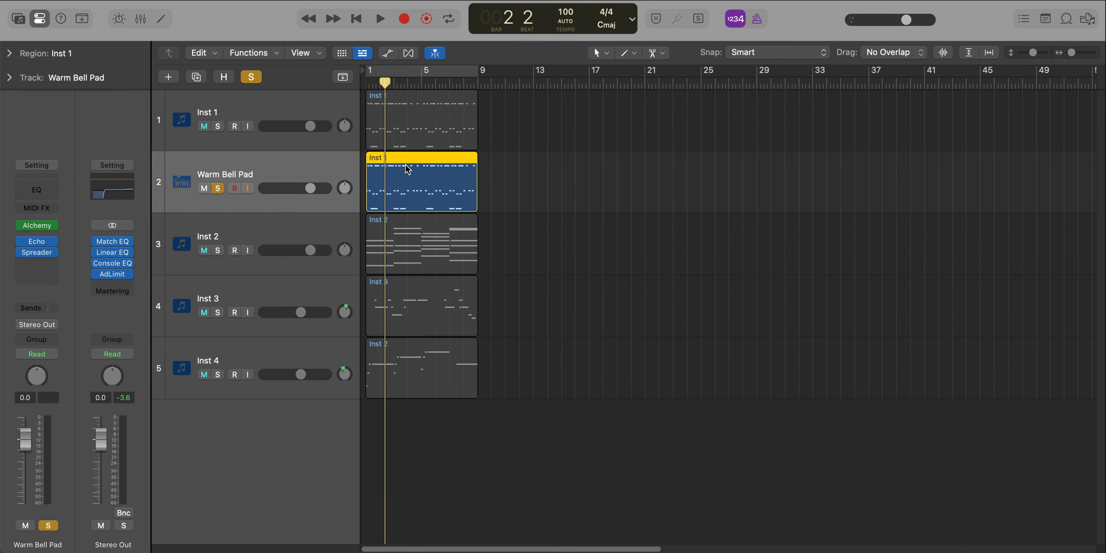
{"action": "key", "text": "space"}
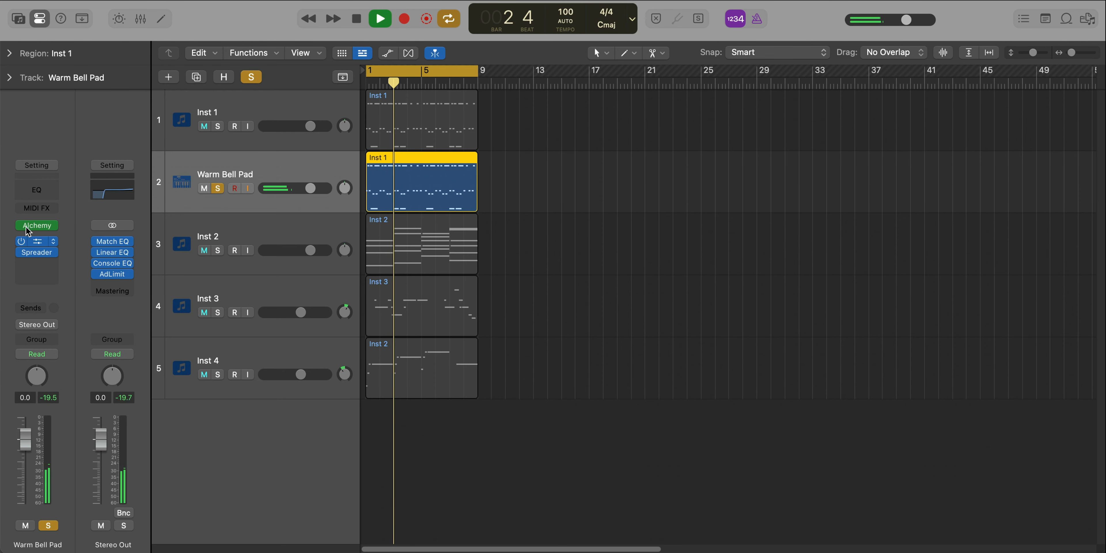
Set the Cutoff of the Warm Bell Pad track's Alchemy instrument to about 58.60 %.
{"action": "left_click", "coordinate": [36, 225]}
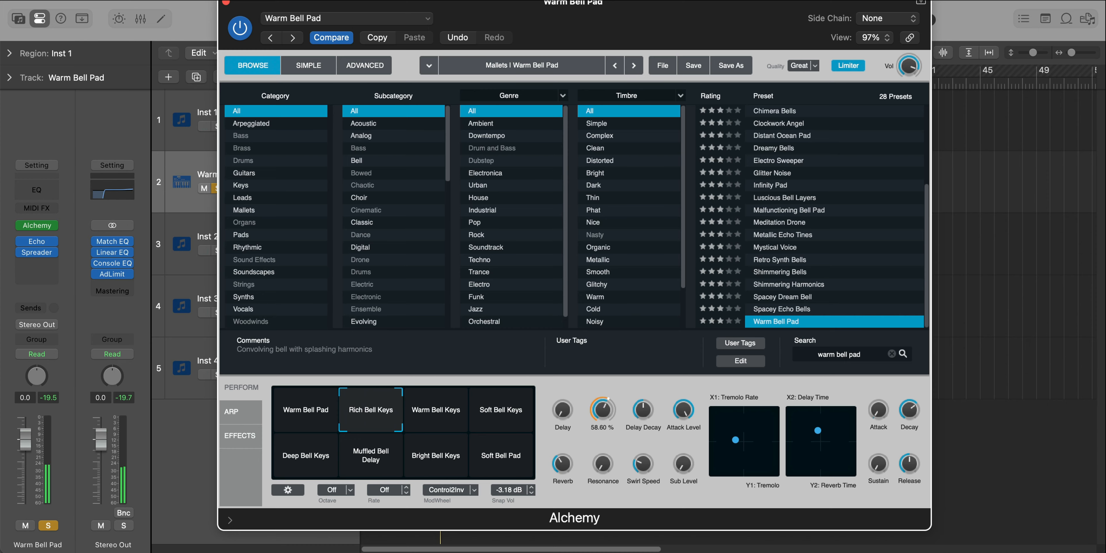
{"action": "left_click", "coordinate": [227, 4]}
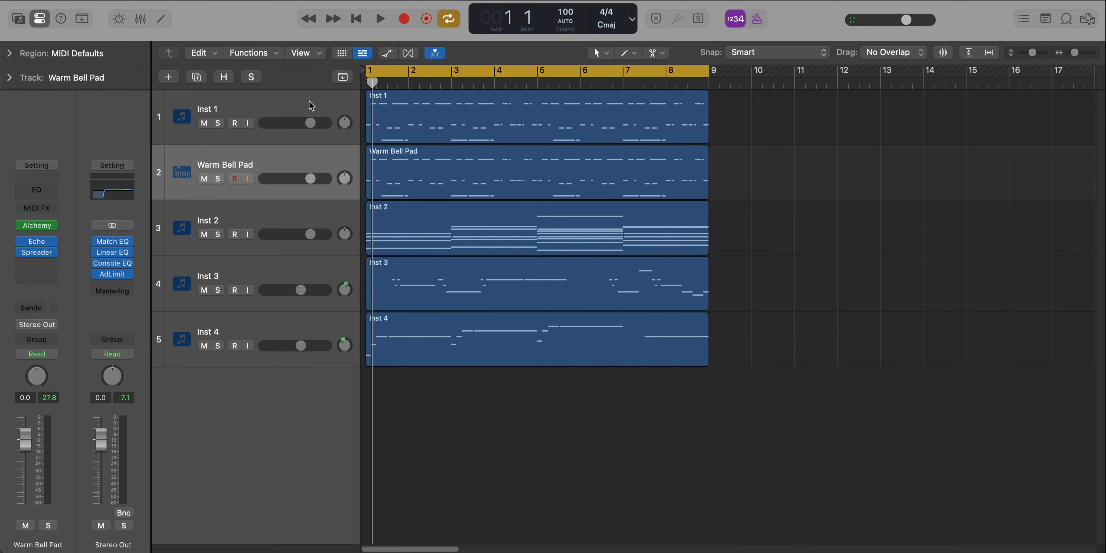
Group the five tracks from Inst 1 to Inst 4 into a summing track stack and play the loop.
{"action": "key", "text": "Up"}
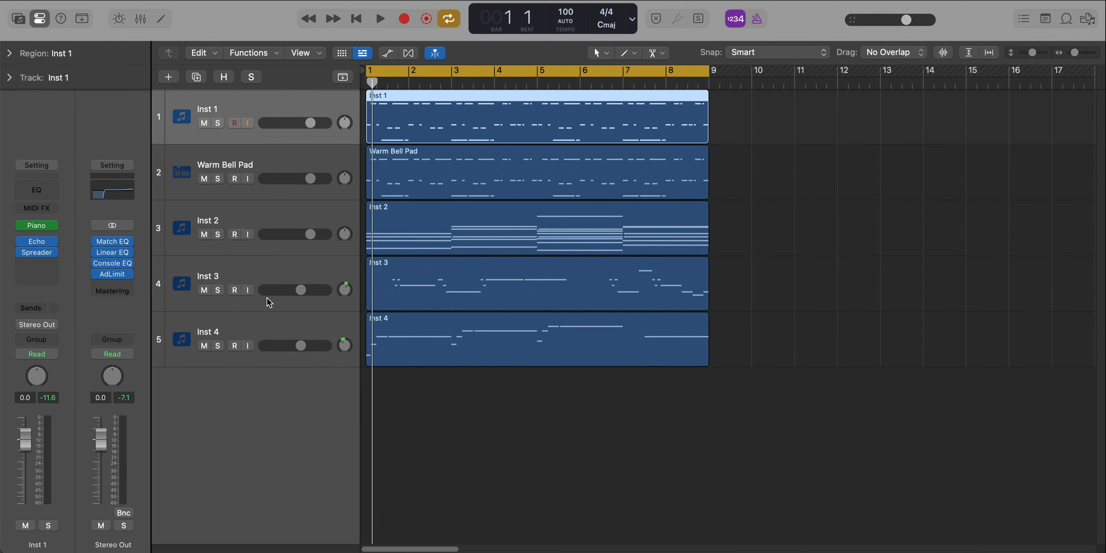
{"action": "left_click", "coordinate": [266, 329], "text": "shift"}
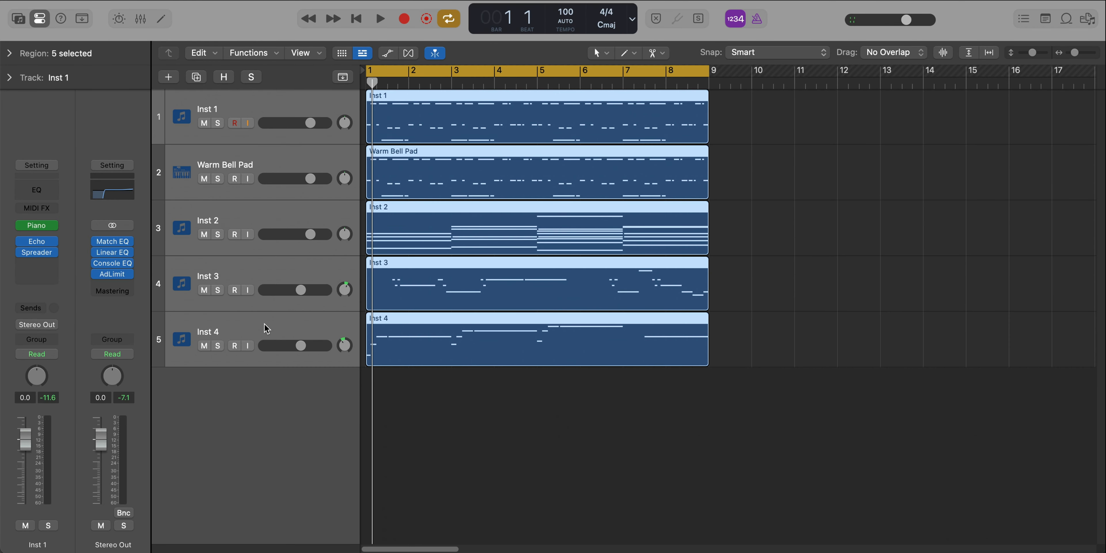
{"action": "key", "text": "super+shift+d"}
{"action": "key", "text": "space"}
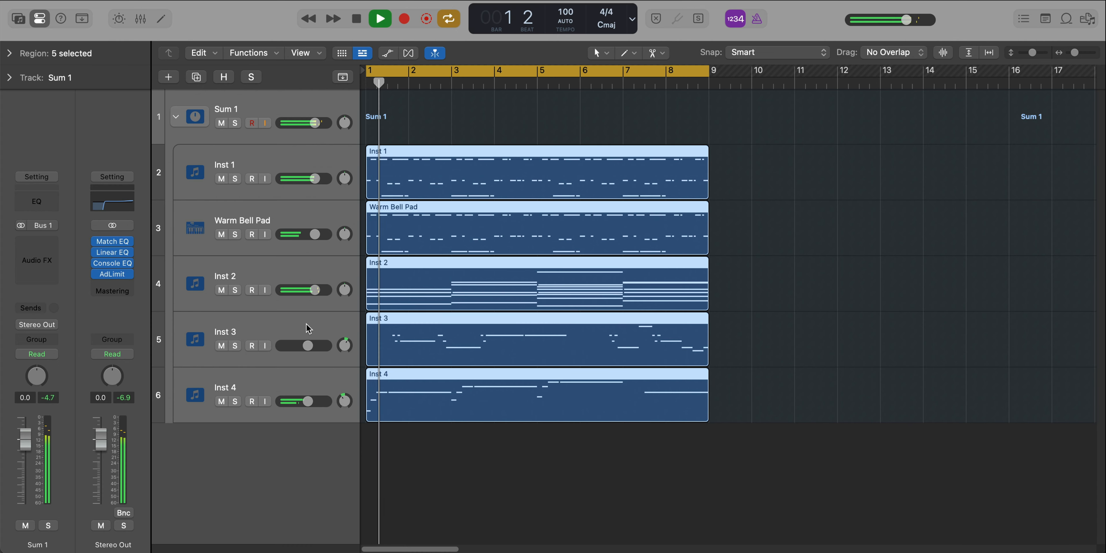
{"action": "key", "text": "super+Right"}
{"action": "key", "text": "super+Left"}
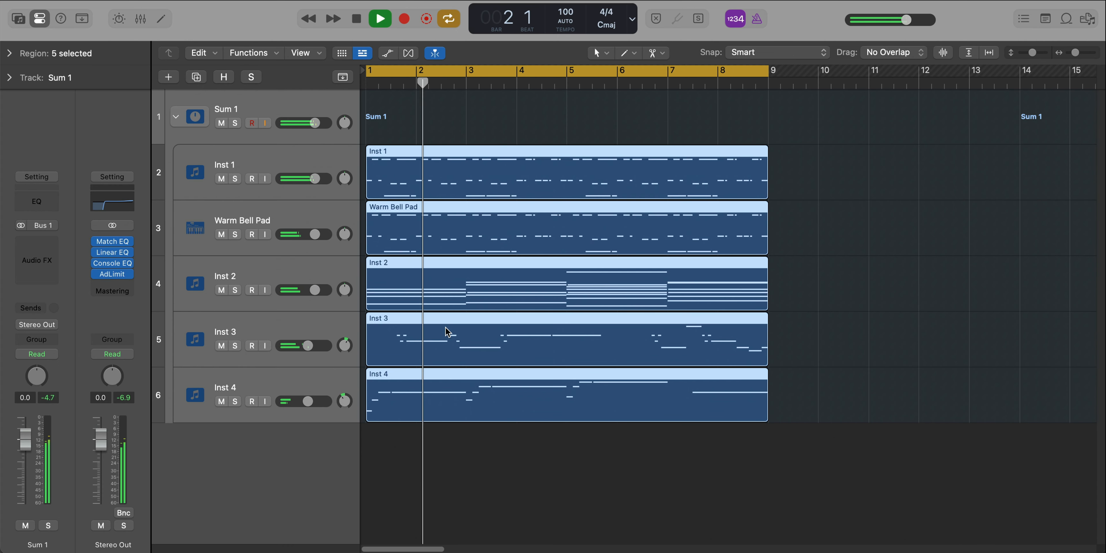
{"action": "scroll", "coordinate": [447, 329], "scroll_direction": "down", "scroll_amount": 1}
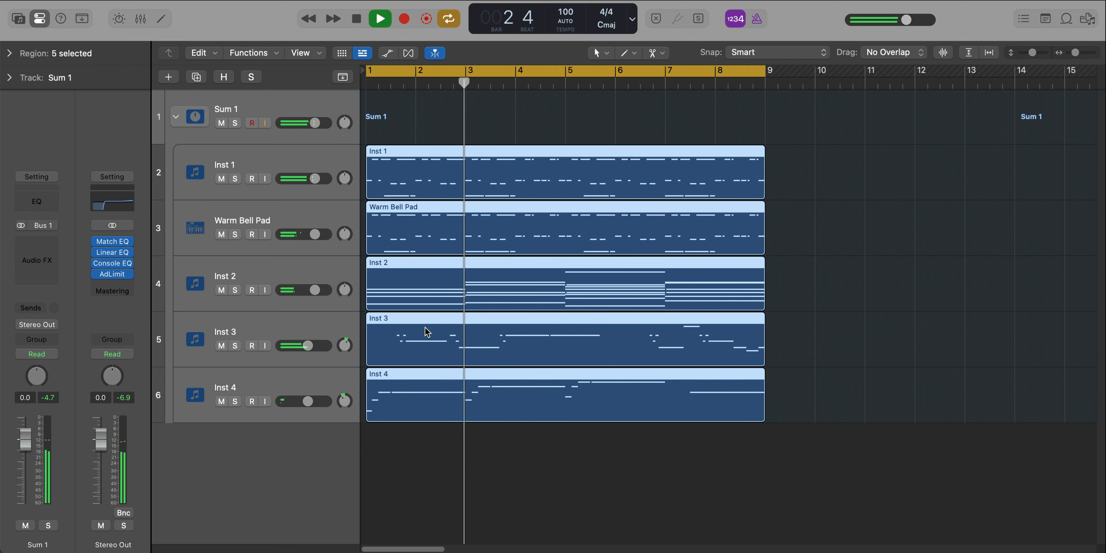
{"action": "scroll", "coordinate": [426, 332], "scroll_direction": "down", "scroll_amount": 1}
{"action": "scroll", "coordinate": [428, 332], "scroll_direction": "left", "scroll_amount": 1}
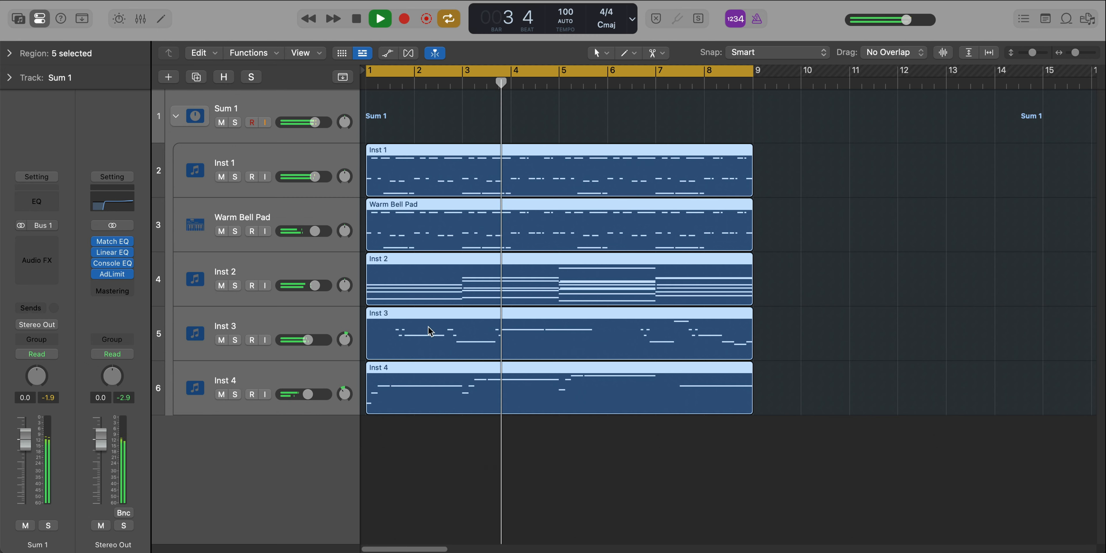
{"action": "scroll", "coordinate": [430, 330], "scroll_direction": "left", "scroll_amount": 4}
{"action": "scroll", "coordinate": [430, 331], "scroll_direction": "right", "scroll_amount": 4}
{"action": "scroll", "coordinate": [431, 330], "scroll_direction": "left", "scroll_amount": 1}
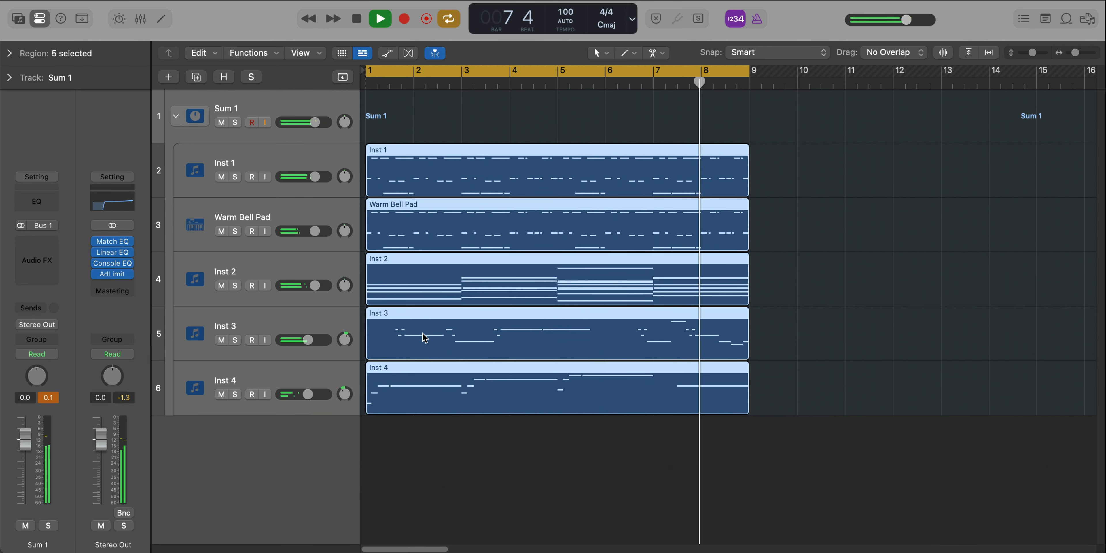
{"action": "scroll", "coordinate": [428, 337], "scroll_direction": "down", "scroll_amount": 1}
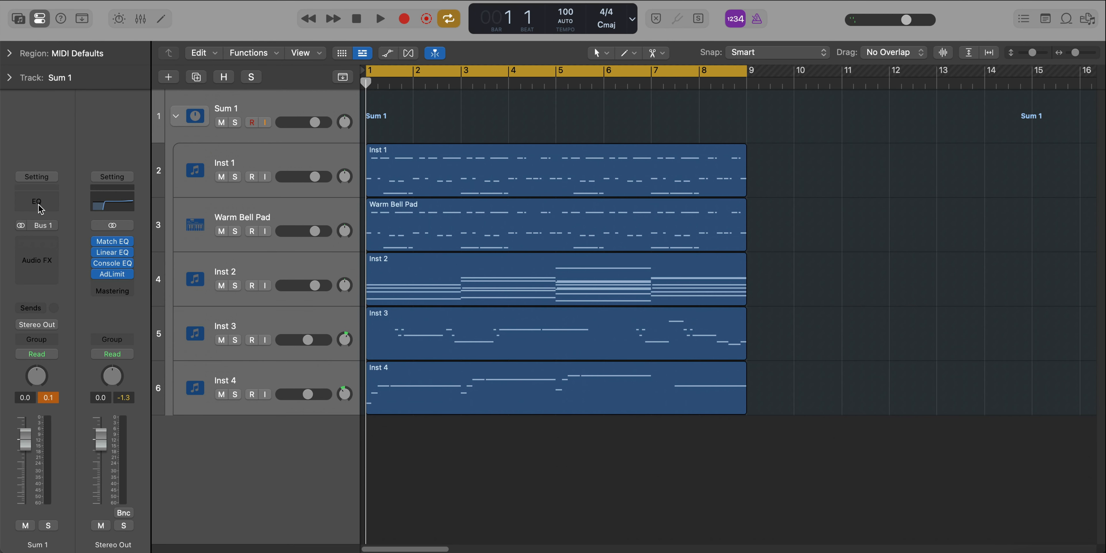
Add a Channel EQ to the Sum 1 channel with a -5.4 dB high shelf at 1090 Hz and a -3.3 dB low shelf at 268 Hz.
{"action": "left_click", "coordinate": [40, 202]}
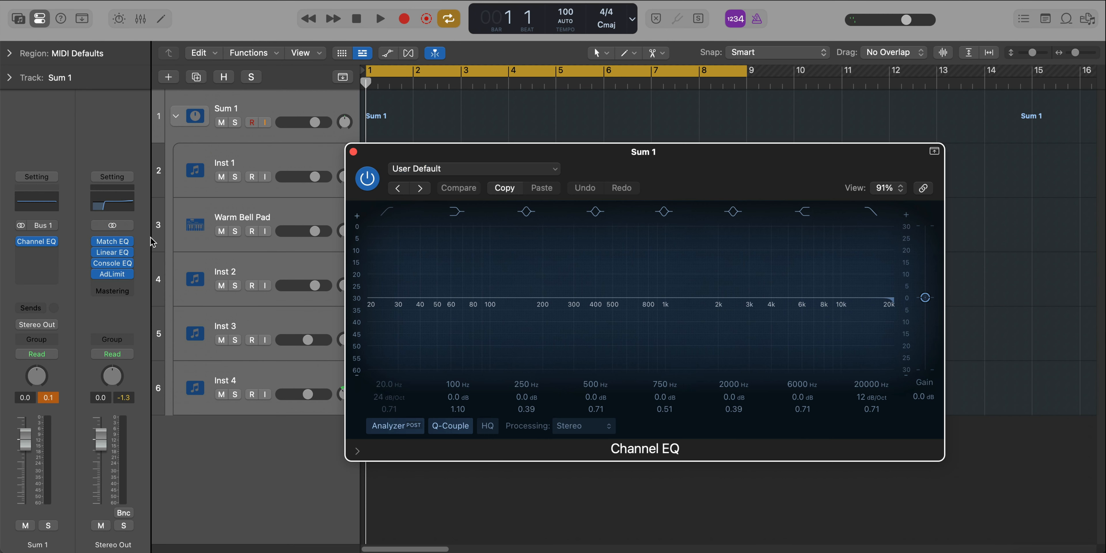
{"action": "left_click_drag", "start_coordinate": [801, 298], "coordinate": [701, 313]}
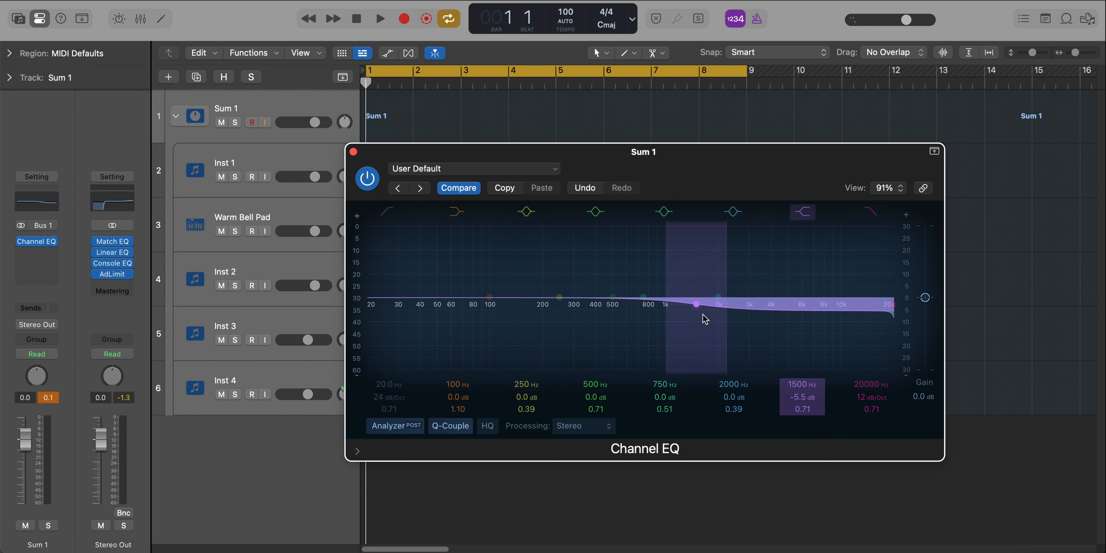
{"action": "key", "text": "space"}
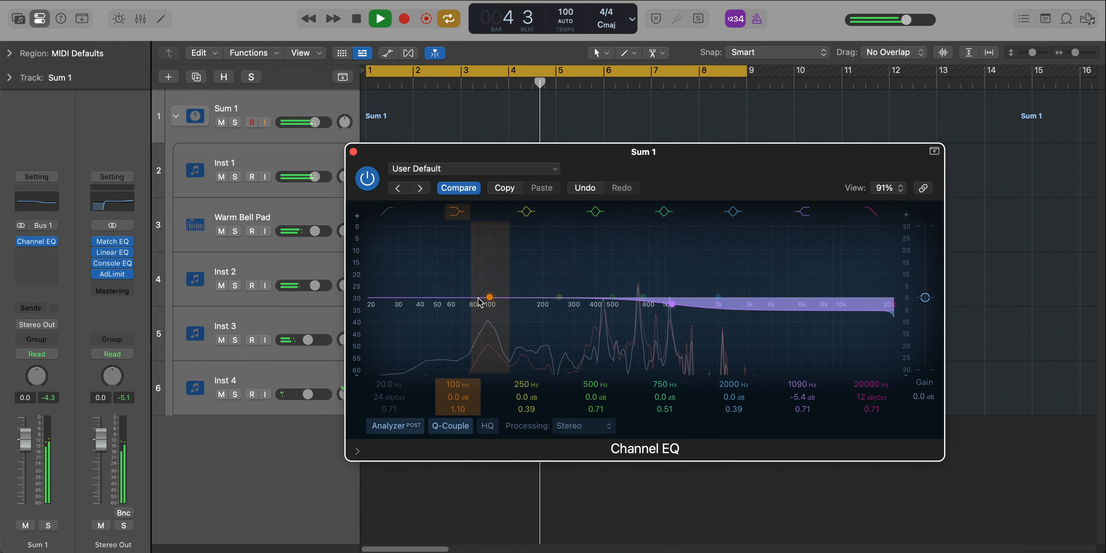
{"action": "left_click_drag", "start_coordinate": [480, 302], "coordinate": [537, 315]}
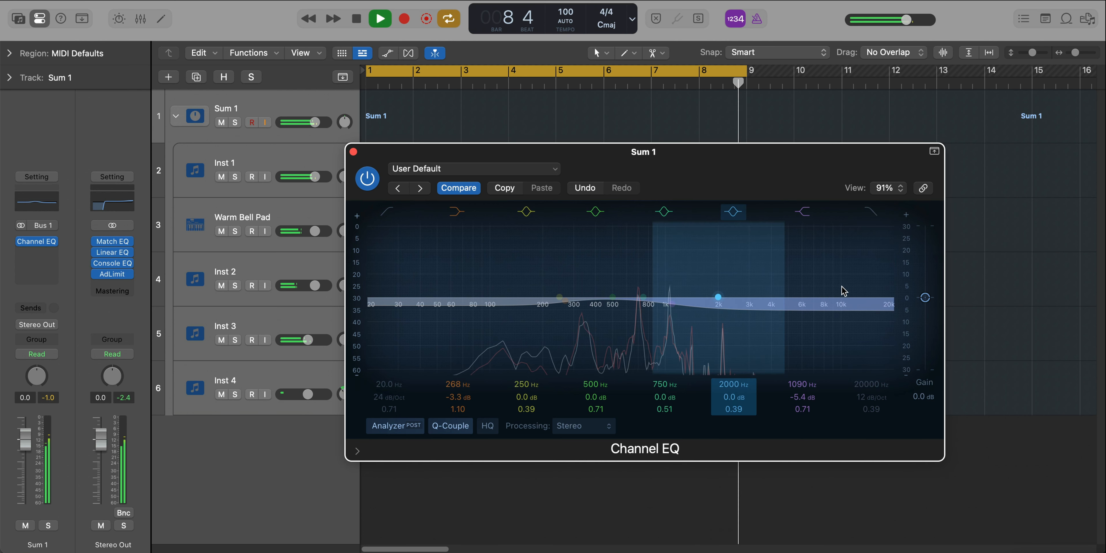
{"action": "left_click", "coordinate": [354, 152]}
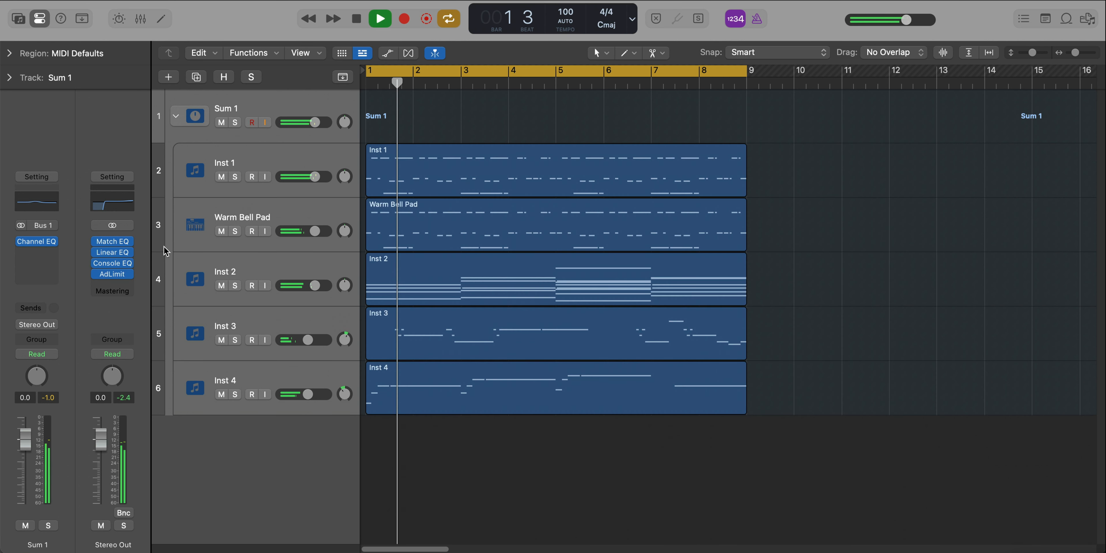
Insert the ChromaGlow distortion plug-in after the Channel EQ on the Sum 1 channel.
{"action": "left_click", "coordinate": [31, 254]}
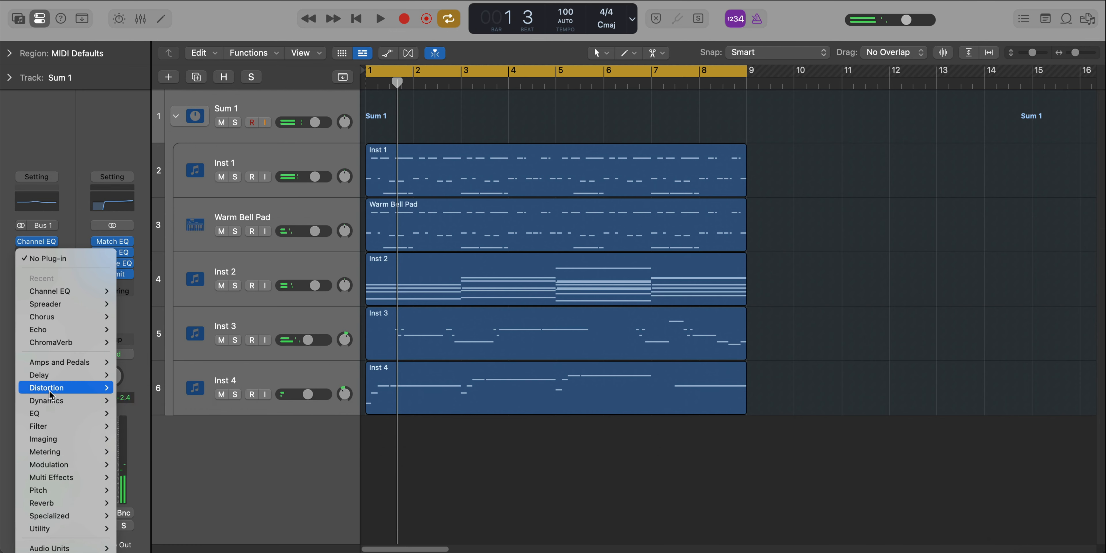
{"action": "mouse_move", "coordinate": [69, 388]}
{"action": "mouse_move", "coordinate": [190, 401]}
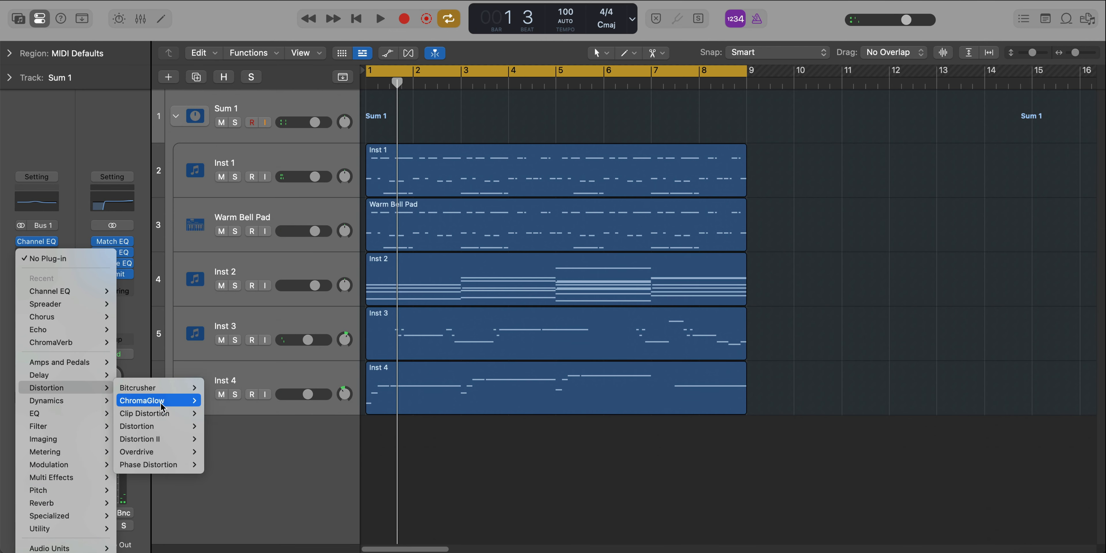
{"action": "left_click", "coordinate": [229, 405]}
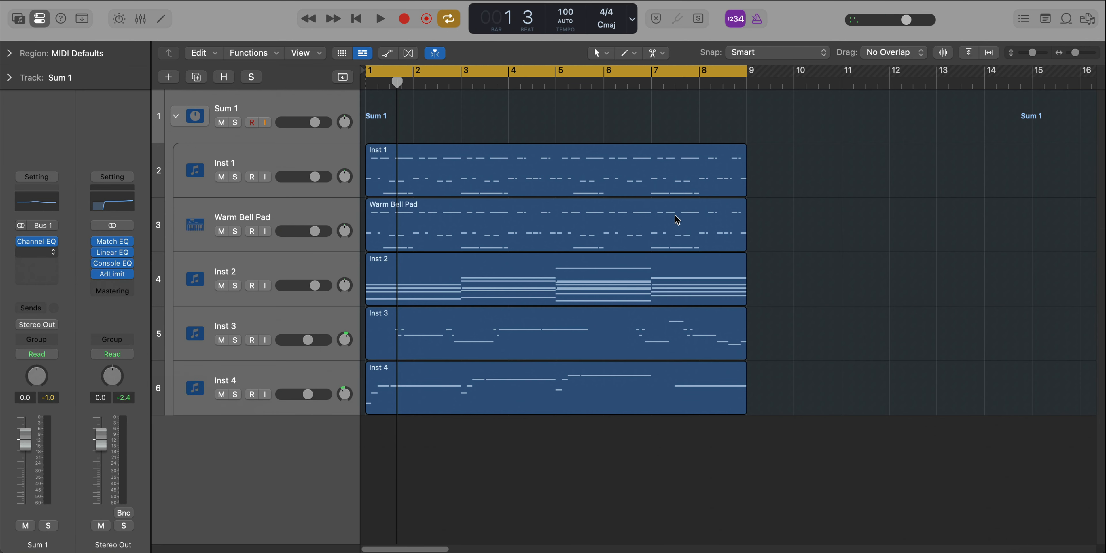
Load ChromaGlow's Keys preset Poke on Through and set its Drive to 35 % while the loop plays.
{"action": "left_click", "coordinate": [531, 159]}
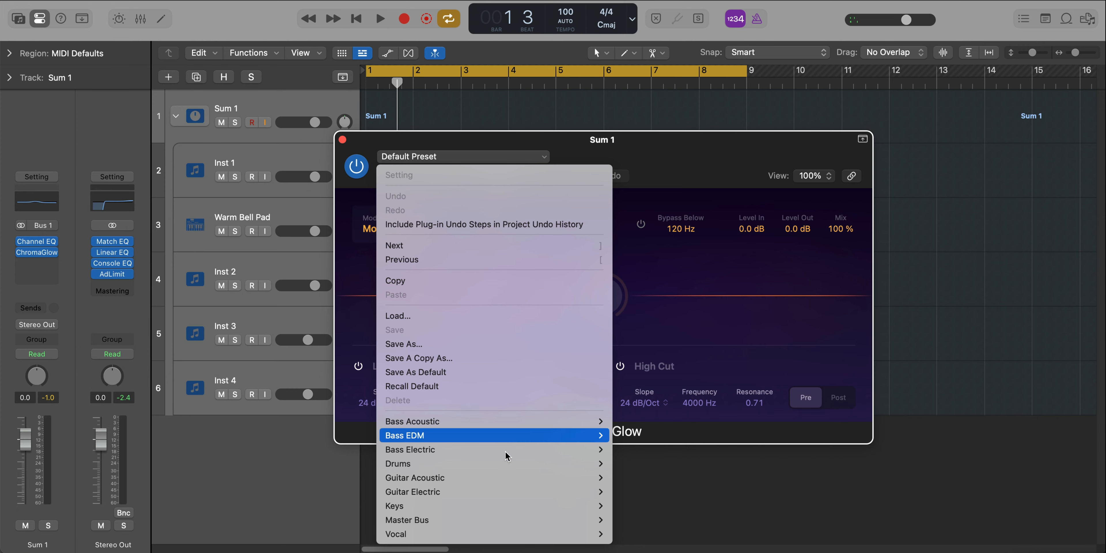
{"action": "mouse_move", "coordinate": [518, 509]}
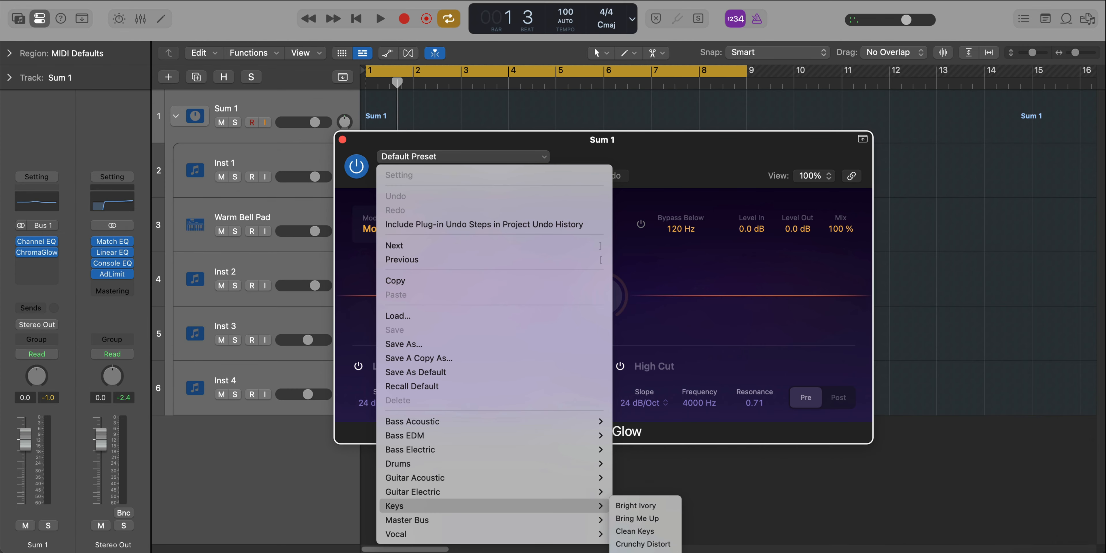
{"action": "left_click", "coordinate": [643, 552]}
{"action": "key", "text": "space"}
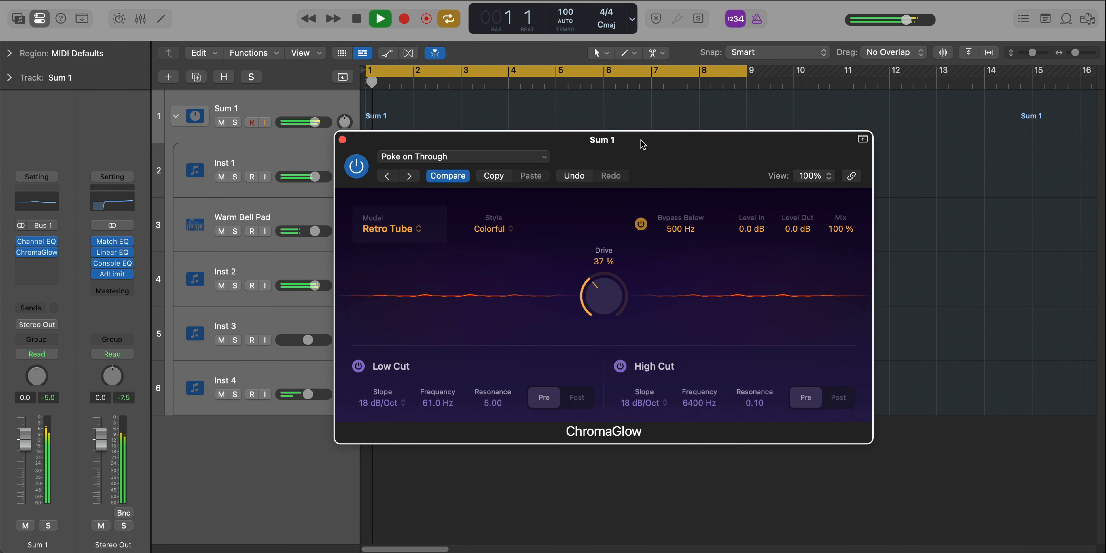
{"action": "left_click_drag", "start_coordinate": [652, 154], "coordinate": [629, 133]}
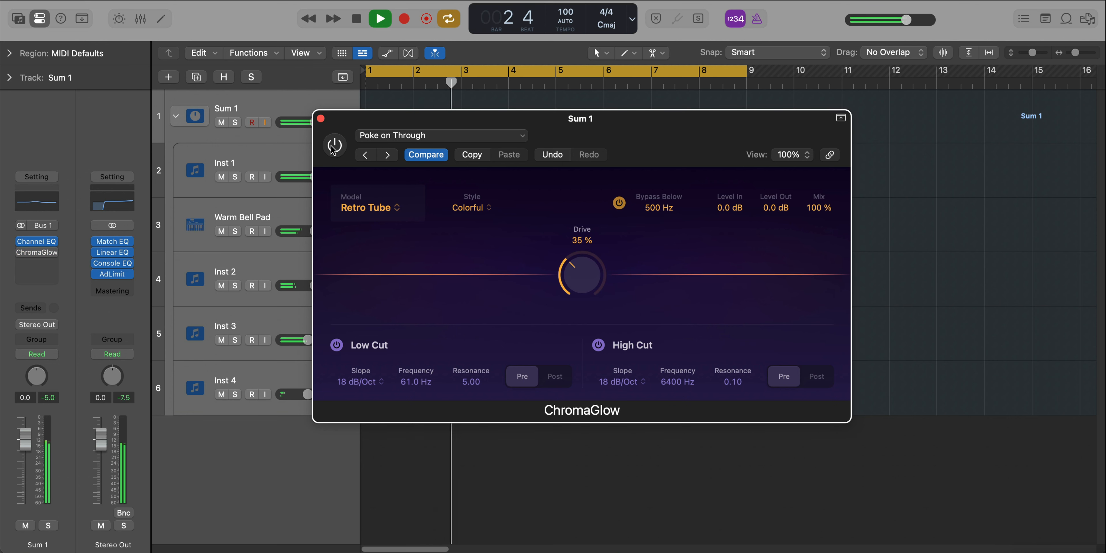
{"action": "left_click", "coordinate": [321, 119]}
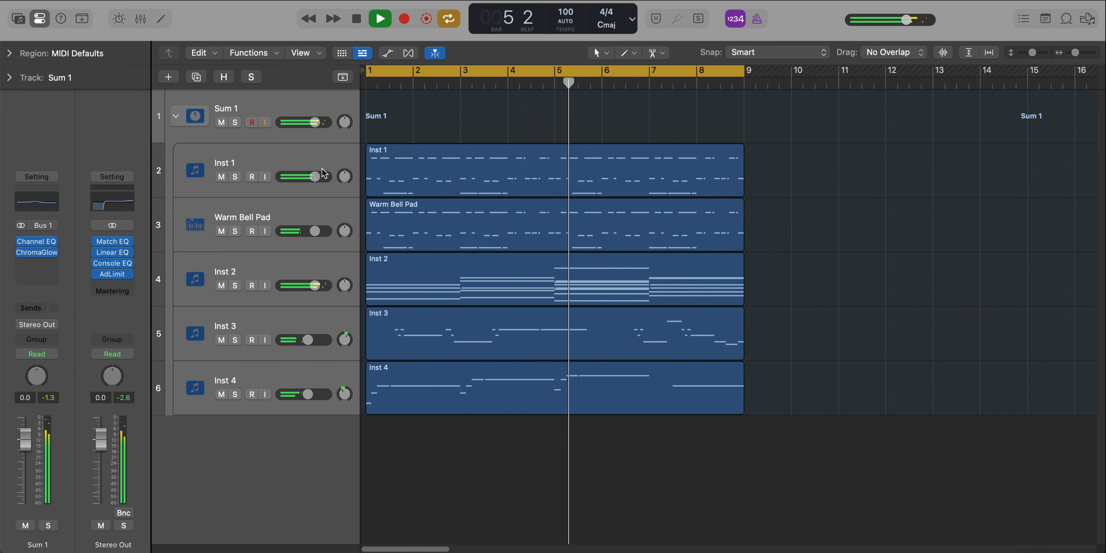
Select the Sum 1 stack again and insert the Sampld plug-in after ChromaGlow.
{"action": "scroll", "coordinate": [447, 212], "scroll_direction": "down", "scroll_amount": 2}
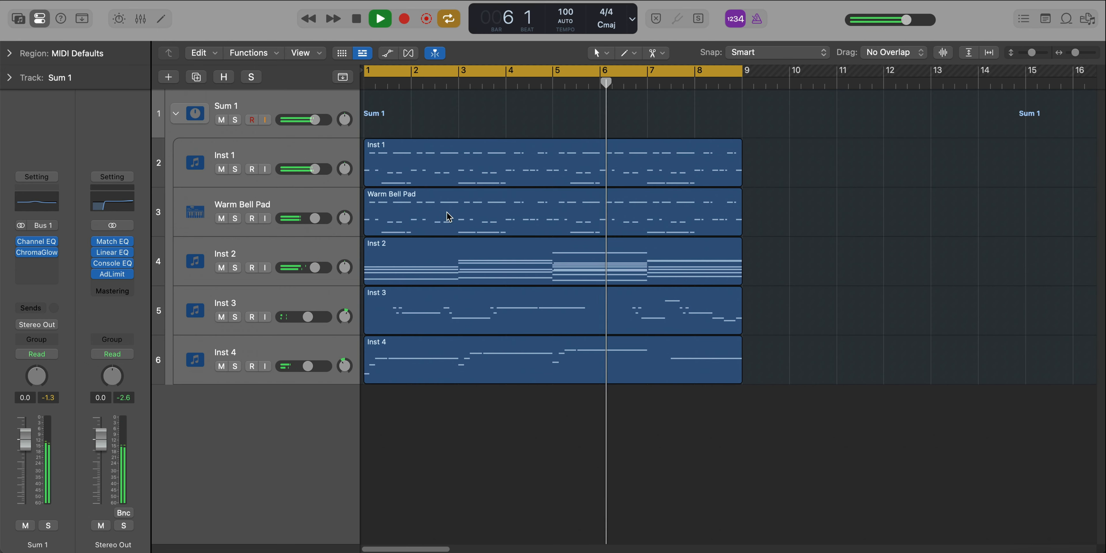
{"action": "scroll", "coordinate": [446, 212], "scroll_direction": "left", "scroll_amount": 1}
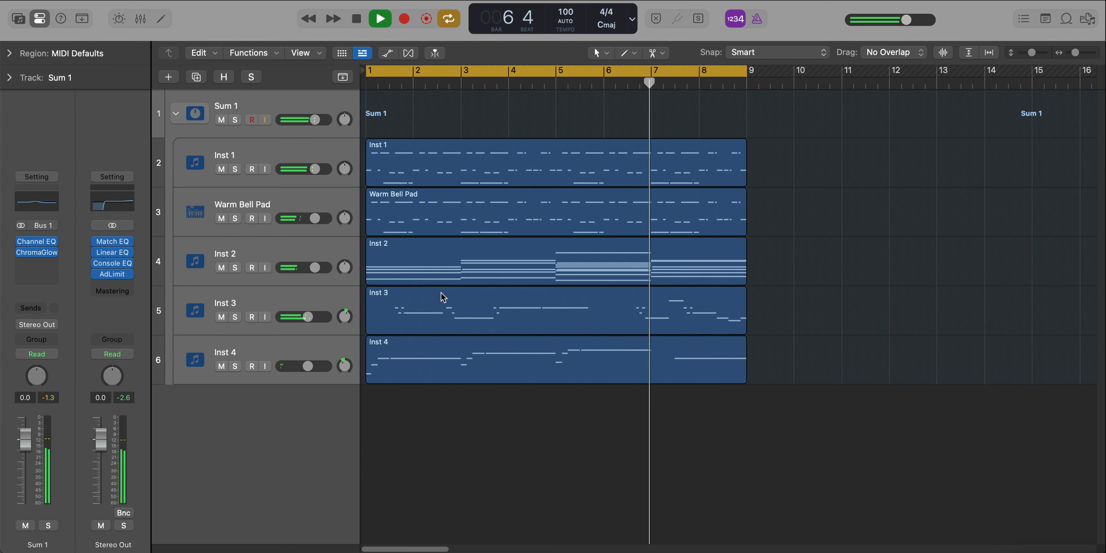
{"action": "left_click", "coordinate": [271, 344]}
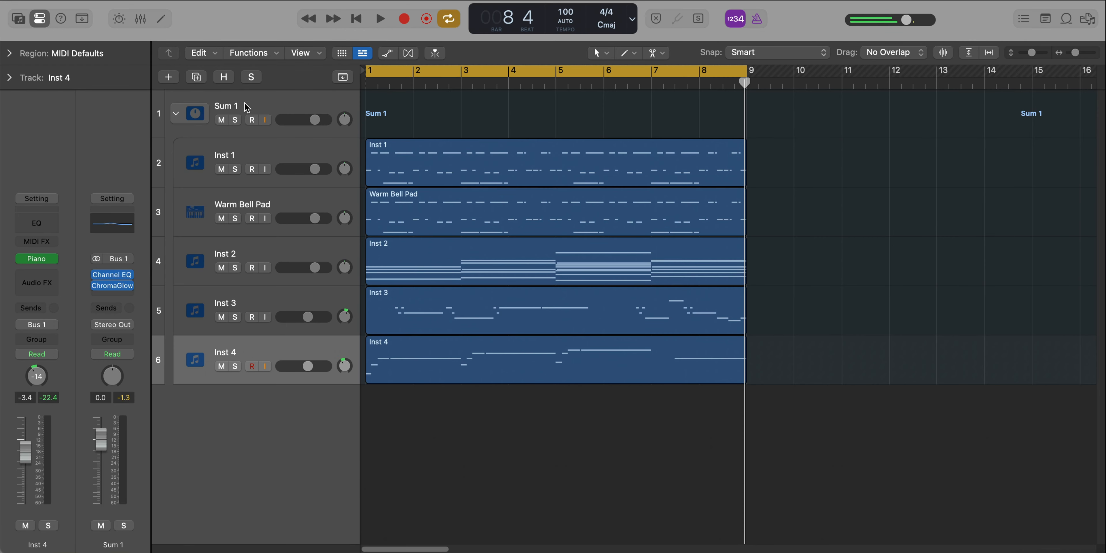
{"action": "left_click", "coordinate": [247, 108]}
{"action": "left_click", "coordinate": [37, 263]}
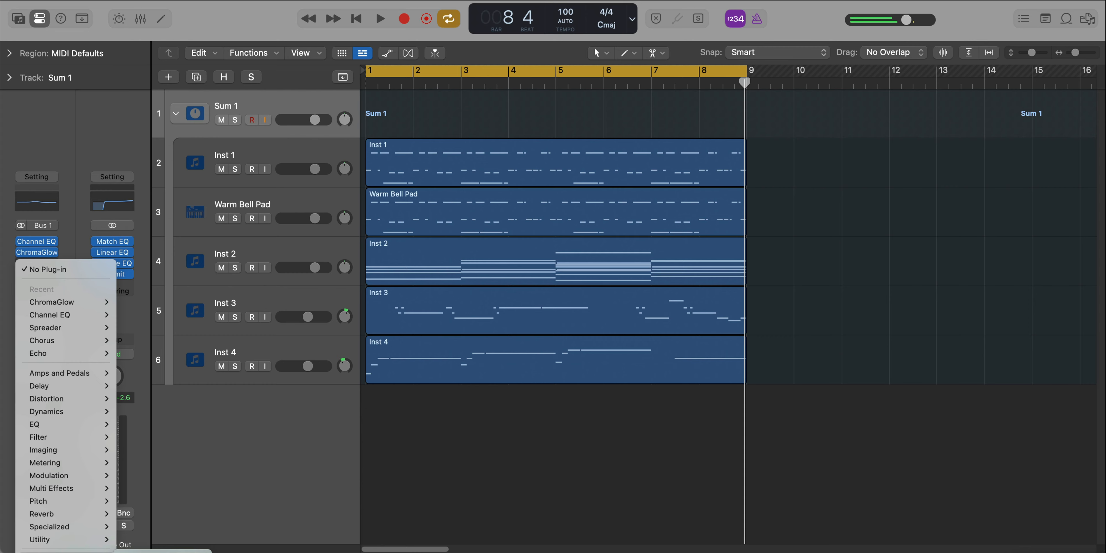
{"action": "left_click", "coordinate": [163, 551]}
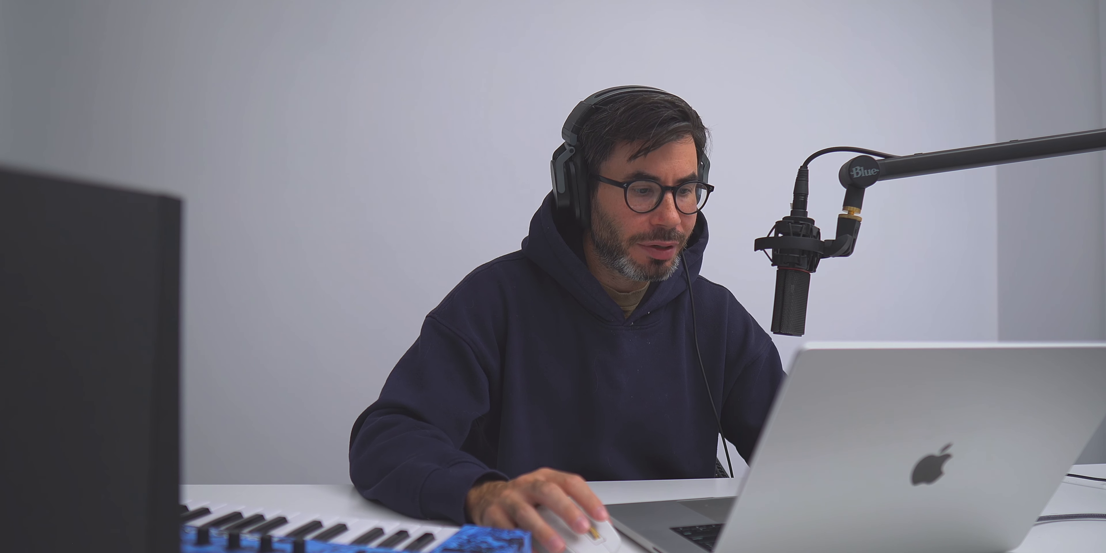
Raise Sampld's wavy-lines effect amount and lower its LP filter slightly while the loop plays.
{"action": "key", "text": "space"}
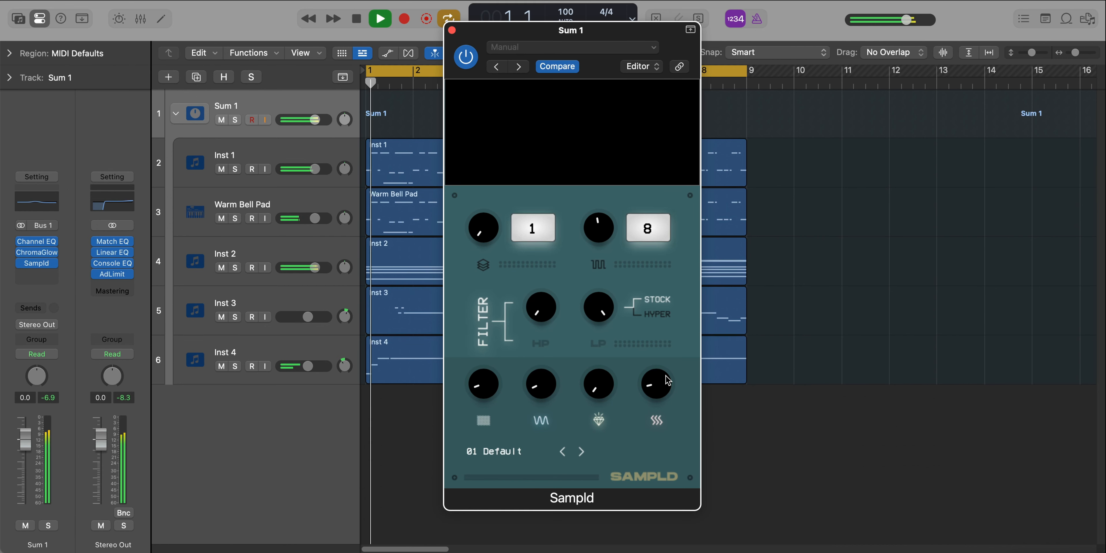
{"action": "left_click_drag", "start_coordinate": [653, 384], "coordinate": [671, 359]}
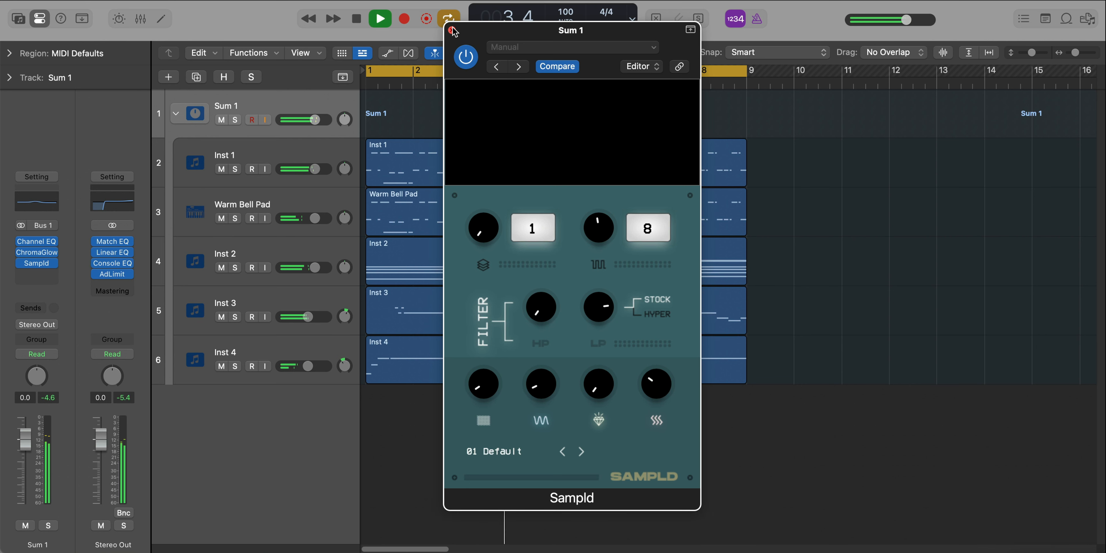
{"action": "left_click", "coordinate": [451, 30]}
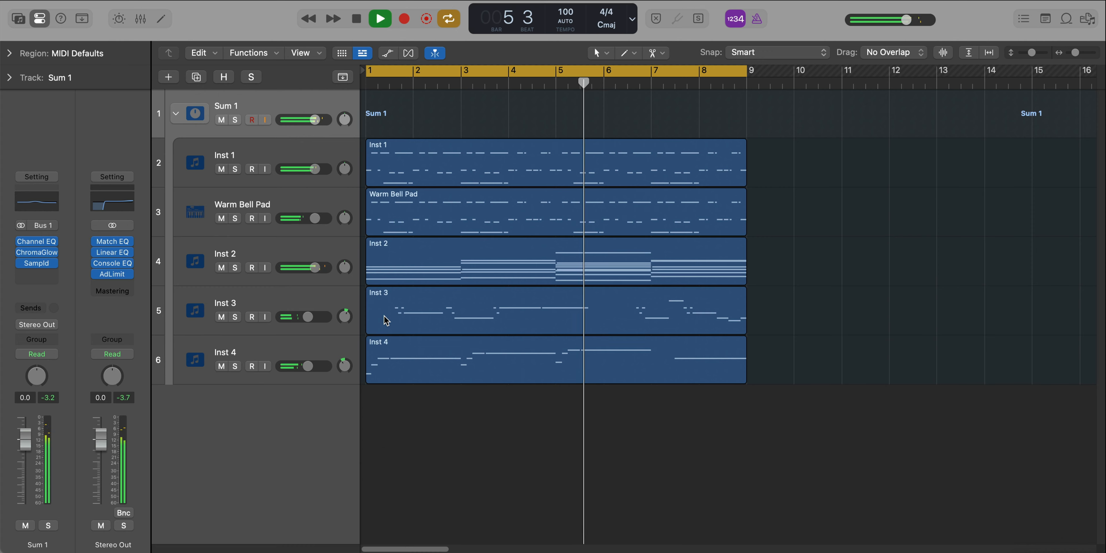
{"action": "key", "text": "space"}
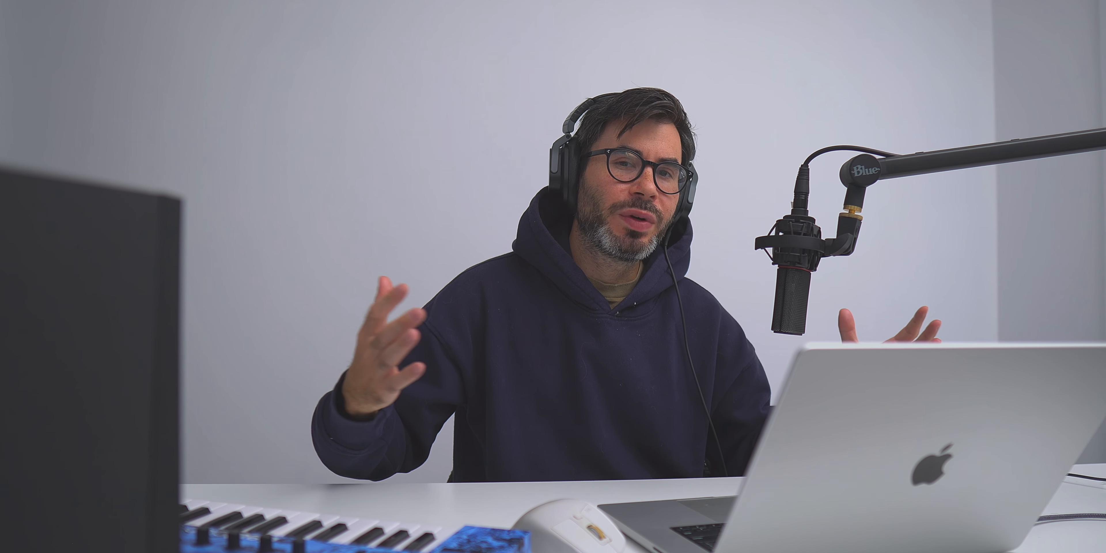
Insert the ChromaVerb reverb after Sampld on the Sum 1 channel and load its Synth Reverbs preset Grain Fx.
{"action": "left_click", "coordinate": [32, 274]}
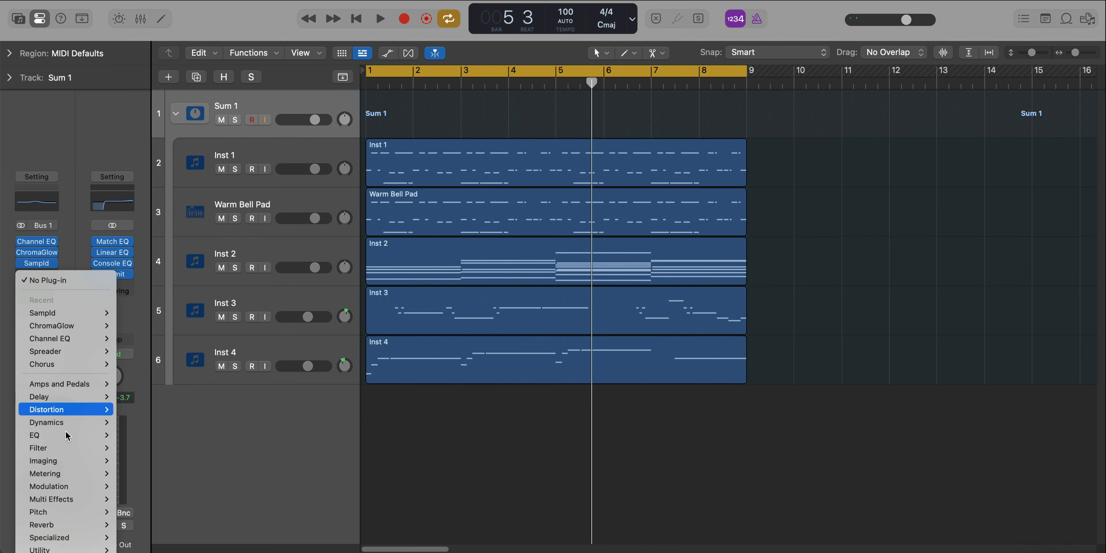
{"action": "mouse_move", "coordinate": [69, 525]}
{"action": "mouse_move", "coordinate": [131, 525]}
{"action": "left_click", "coordinate": [221, 525]}
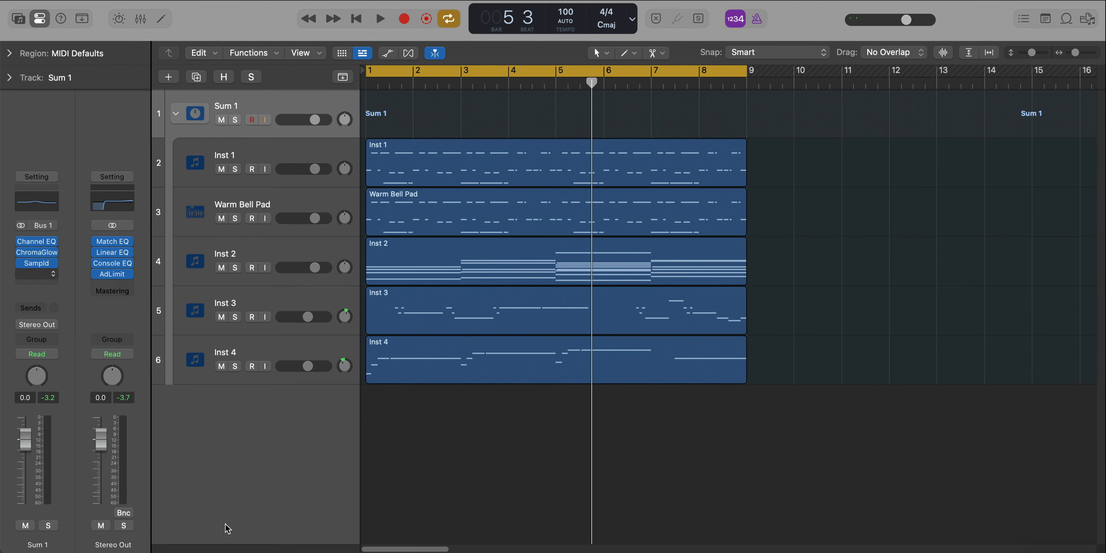
{"action": "left_click_drag", "start_coordinate": [712, 180], "coordinate": [591, 41]}
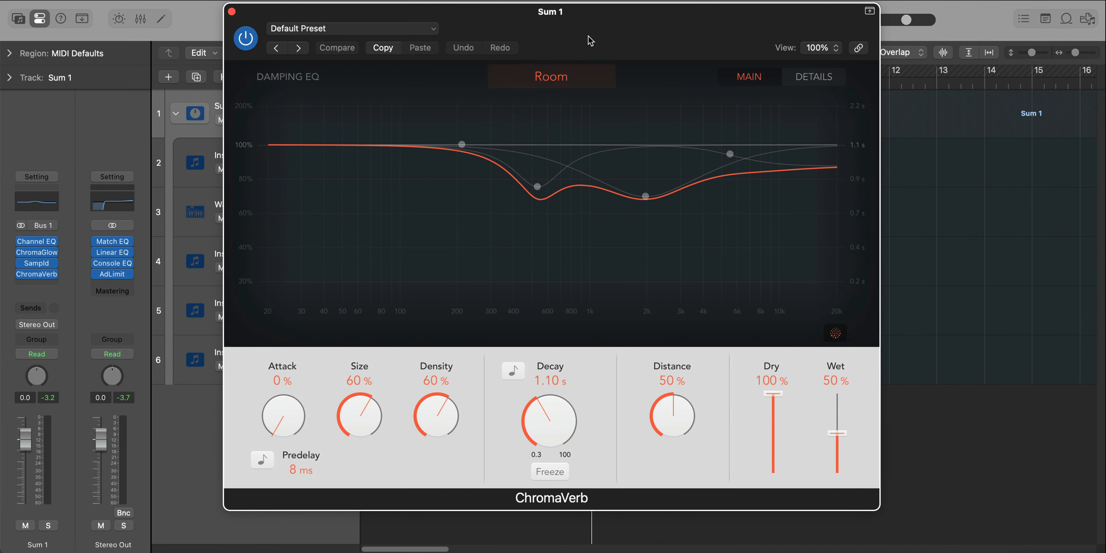
{"action": "left_click", "coordinate": [405, 32]}
{"action": "mouse_move", "coordinate": [366, 379]}
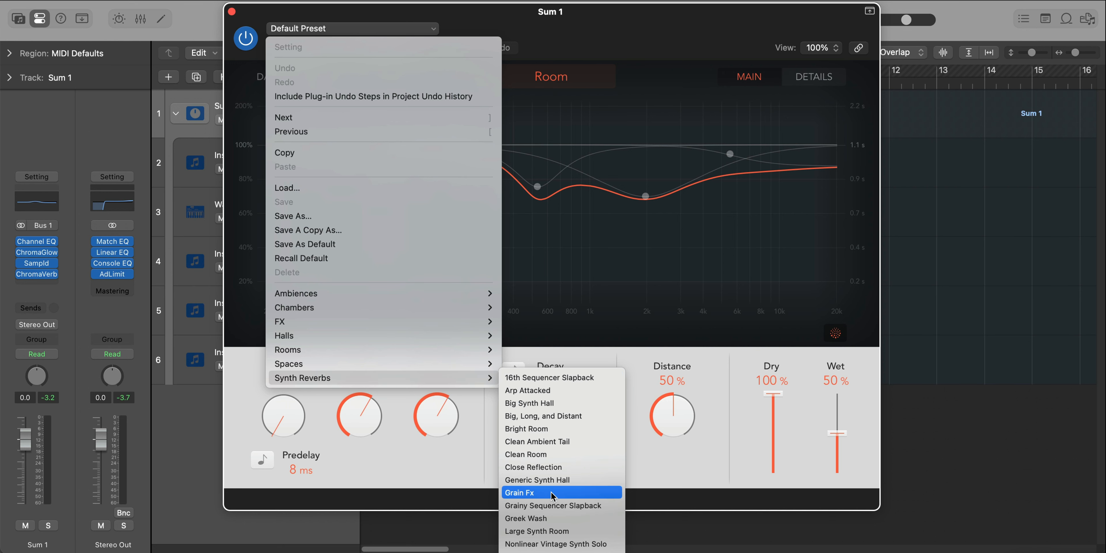
{"action": "left_click", "coordinate": [527, 492]}
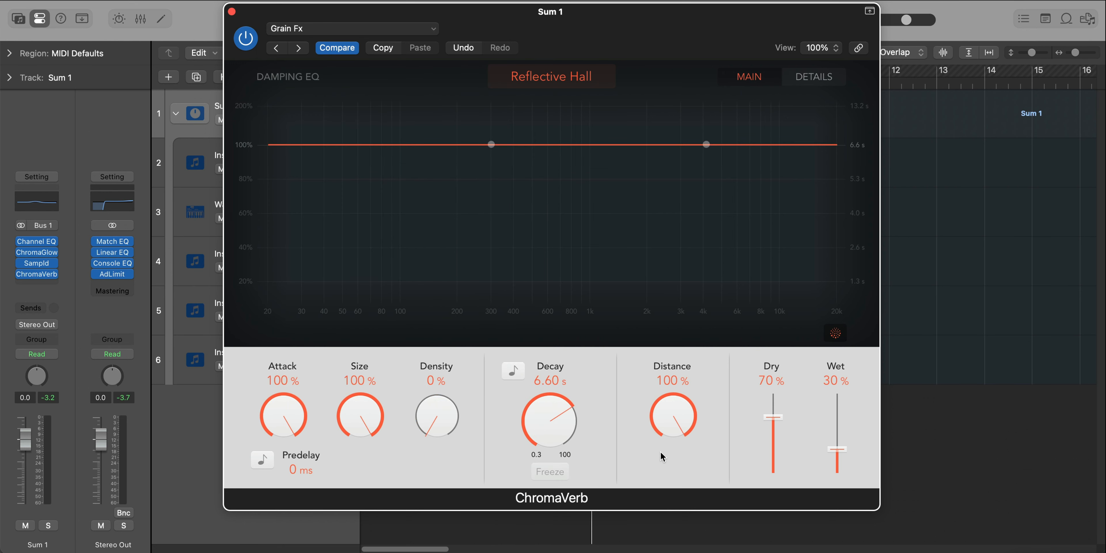
Set ChromaVerb's Decay to 3.90 s and raise its Dry level while the loop plays.
{"action": "key", "text": "space"}
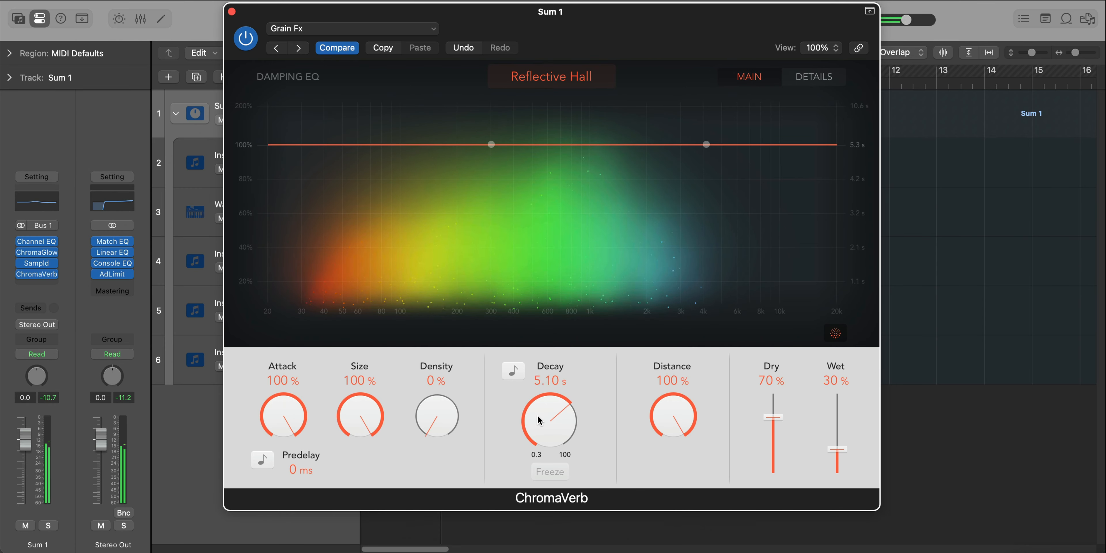
{"action": "left_click_drag", "start_coordinate": [538, 415], "coordinate": [540, 427]}
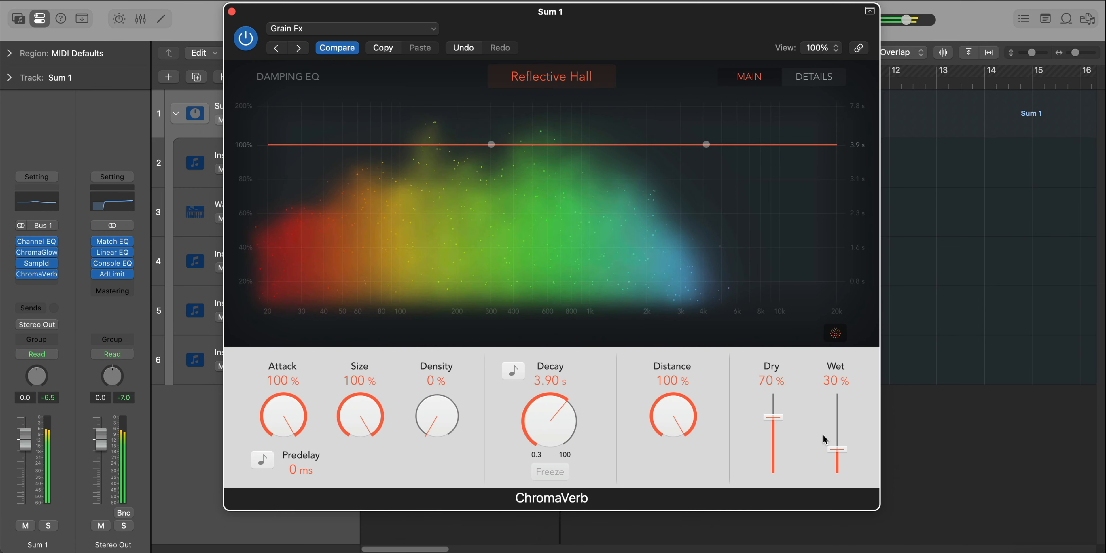
{"action": "left_click_drag", "start_coordinate": [778, 420], "coordinate": [778, 396]}
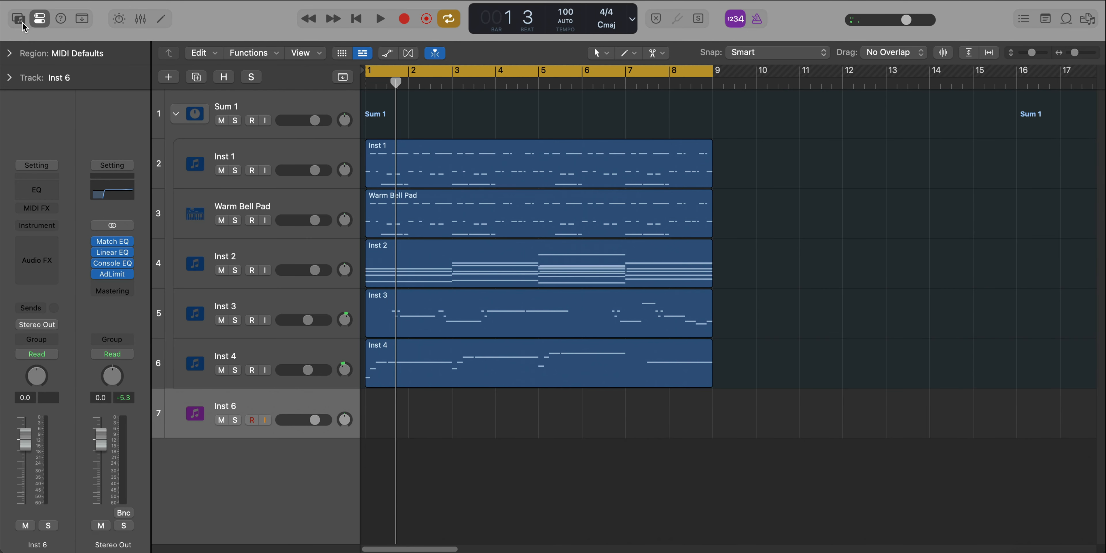
Load the user patch 25 Drum Kit from the Drum Kits folder onto the Inst 6 track and expand its subtracks.
{"action": "left_click", "coordinate": [19, 19]}
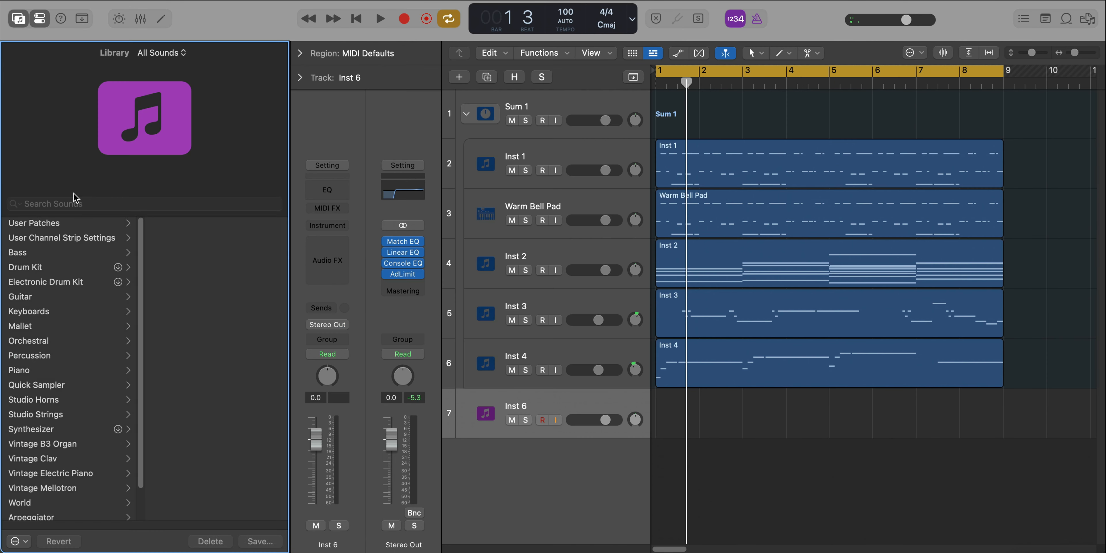
{"action": "left_click", "coordinate": [40, 224]}
{"action": "left_click", "coordinate": [204, 257]}
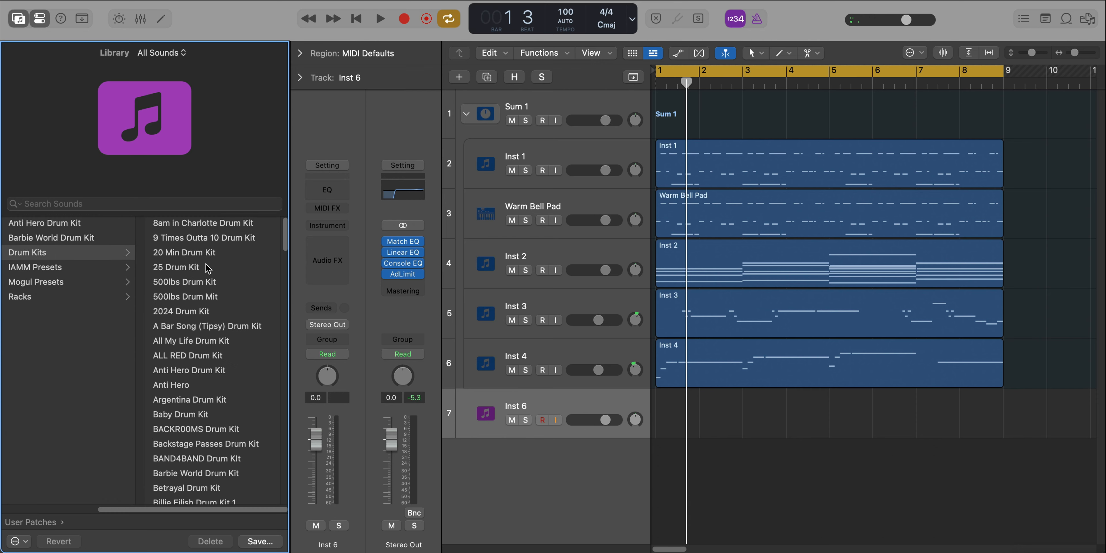
{"action": "left_click", "coordinate": [183, 268]}
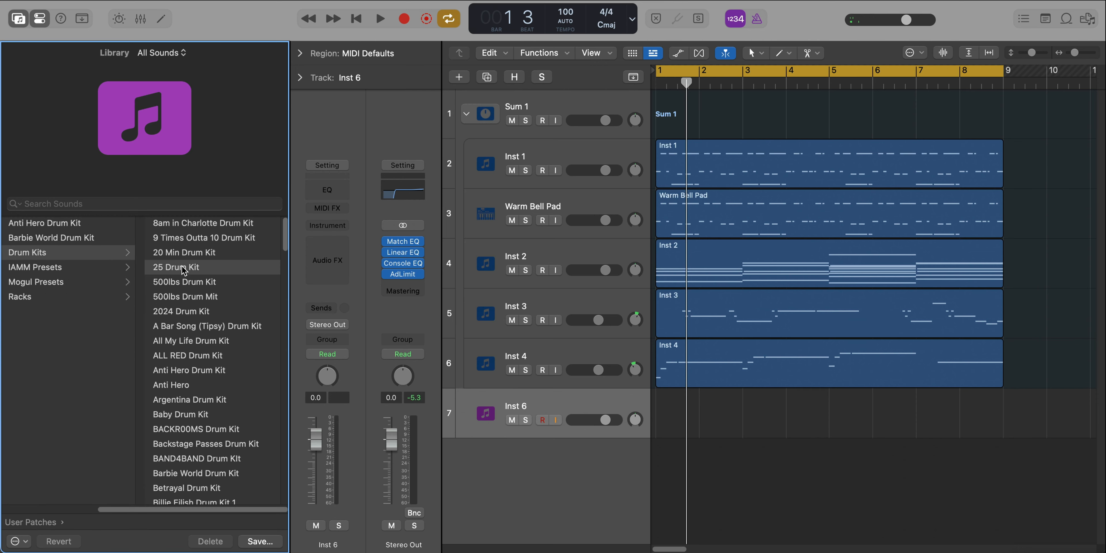
{"action": "left_click", "coordinate": [19, 19]}
{"action": "left_click", "coordinate": [177, 413]}
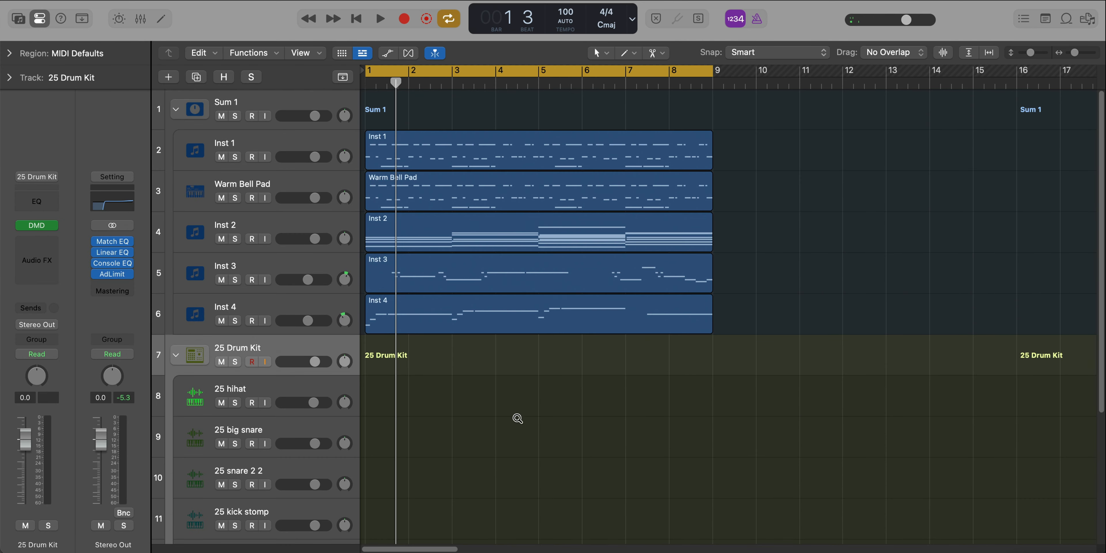
Create a 32-step pattern region at bar 1 on the 25 hihat track with hits on steps 1, 3 and 4.
{"action": "right_click", "coordinate": [374, 371]}
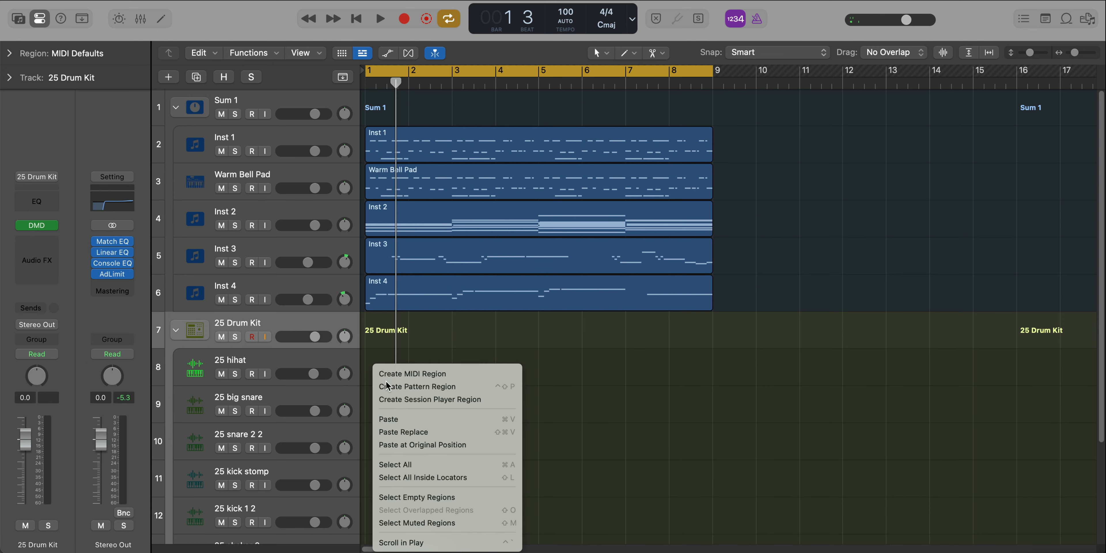
{"action": "left_click", "coordinate": [378, 386]}
{"action": "left_click", "coordinate": [1061, 315]}
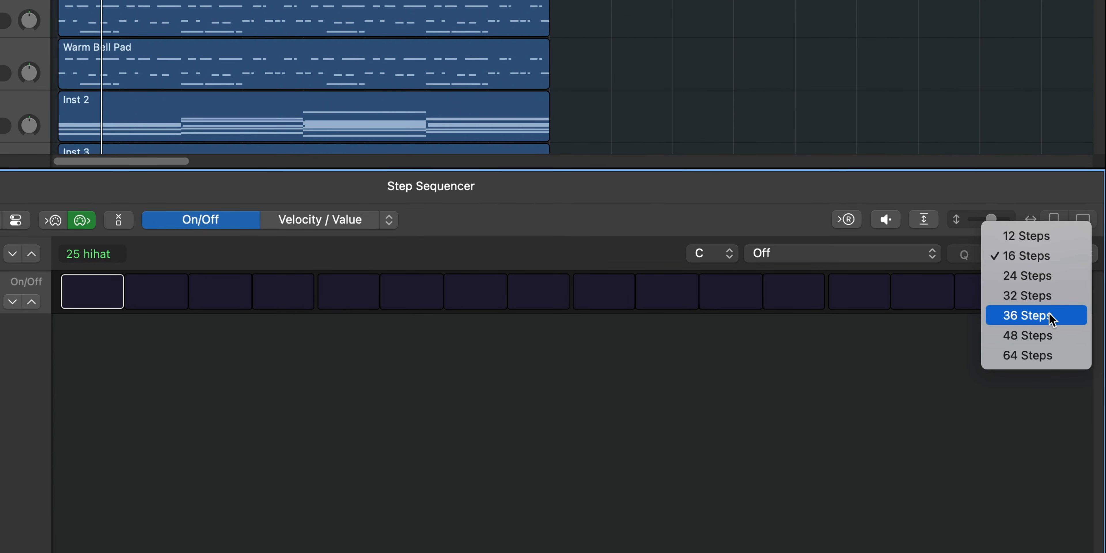
{"action": "left_click", "coordinate": [1065, 346]}
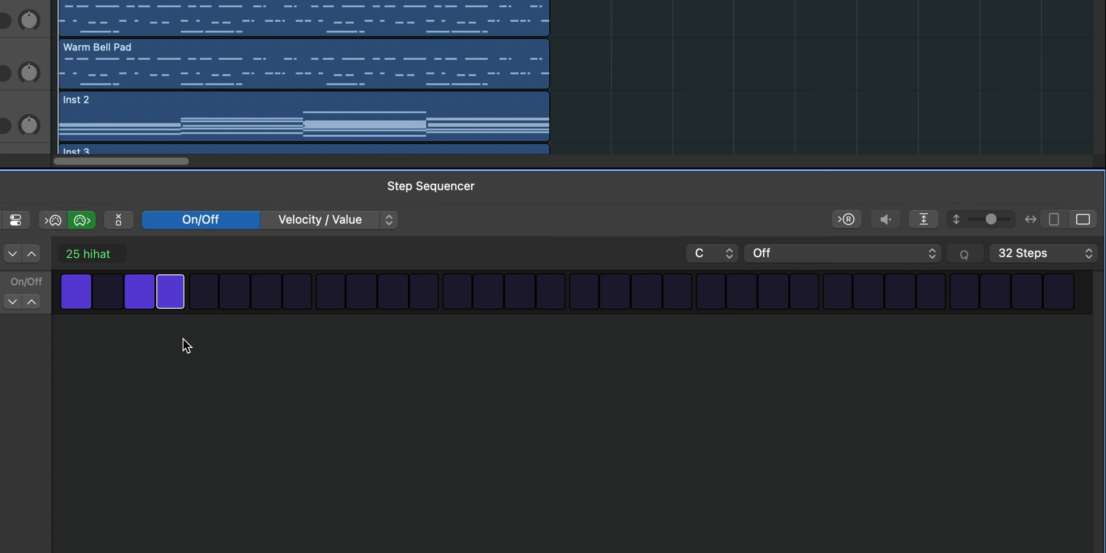
Lower the velocity of the hi-hat hit on step 3 to about 35 and return to on/off step editing.
{"action": "left_click", "coordinate": [320, 219]}
{"action": "left_click_drag", "start_coordinate": [131, 301], "coordinate": [140, 305]}
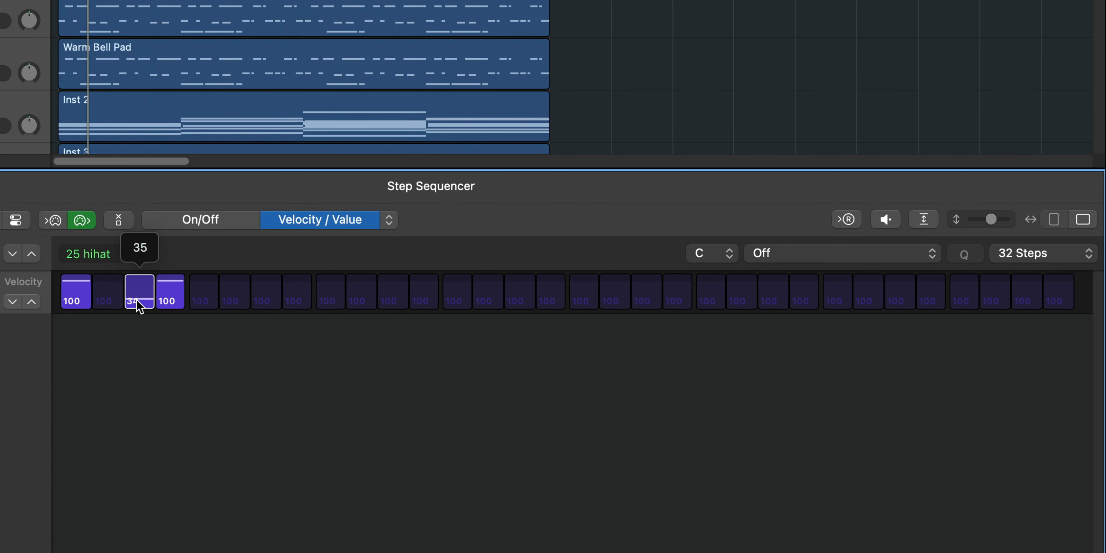
{"action": "left_click", "coordinate": [222, 218]}
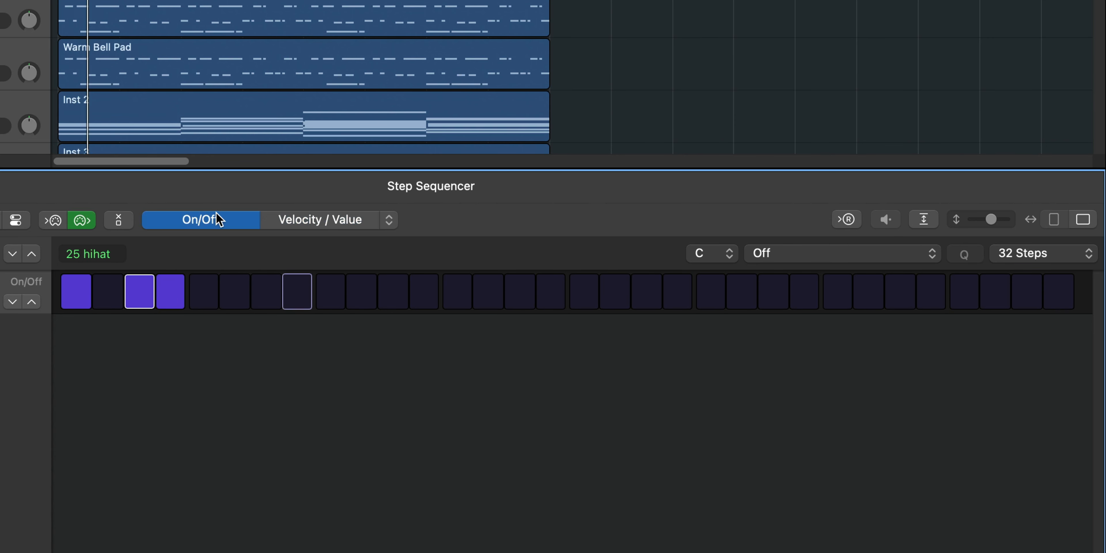
Add hi-hat hits on steps 7, 11, 17 and 23 of the pattern while the loop plays.
{"action": "left_click", "coordinate": [273, 295]}
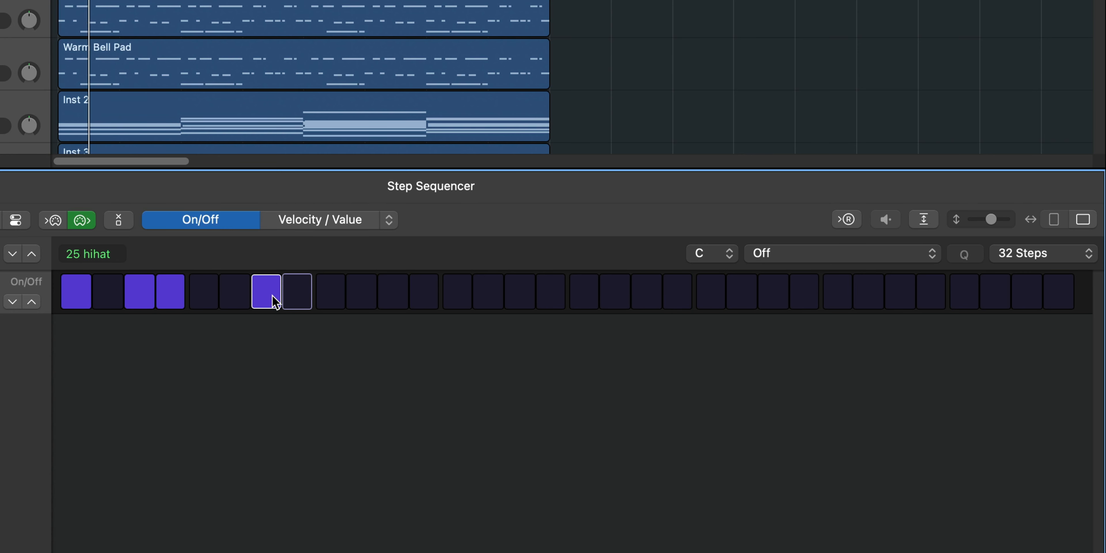
{"action": "left_click", "coordinate": [394, 294]}
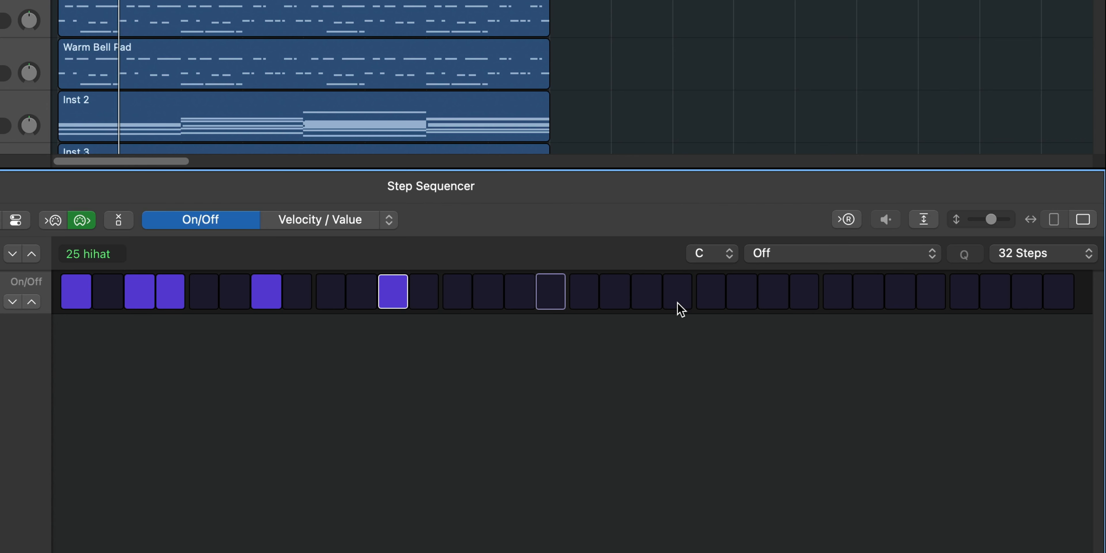
{"action": "left_click", "coordinate": [711, 292]}
{"action": "left_click", "coordinate": [716, 299]}
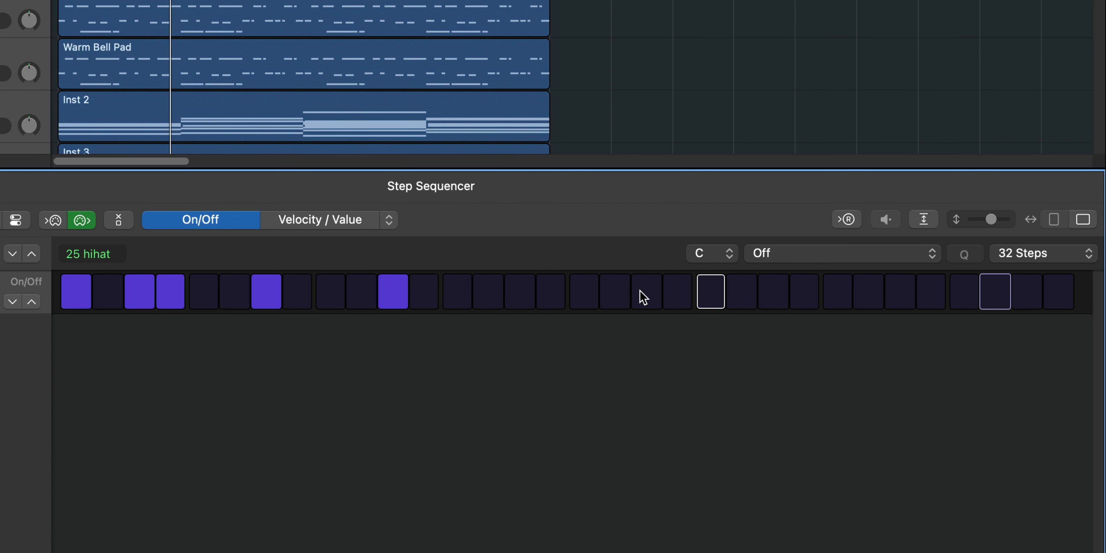
{"action": "left_click", "coordinate": [593, 299]}
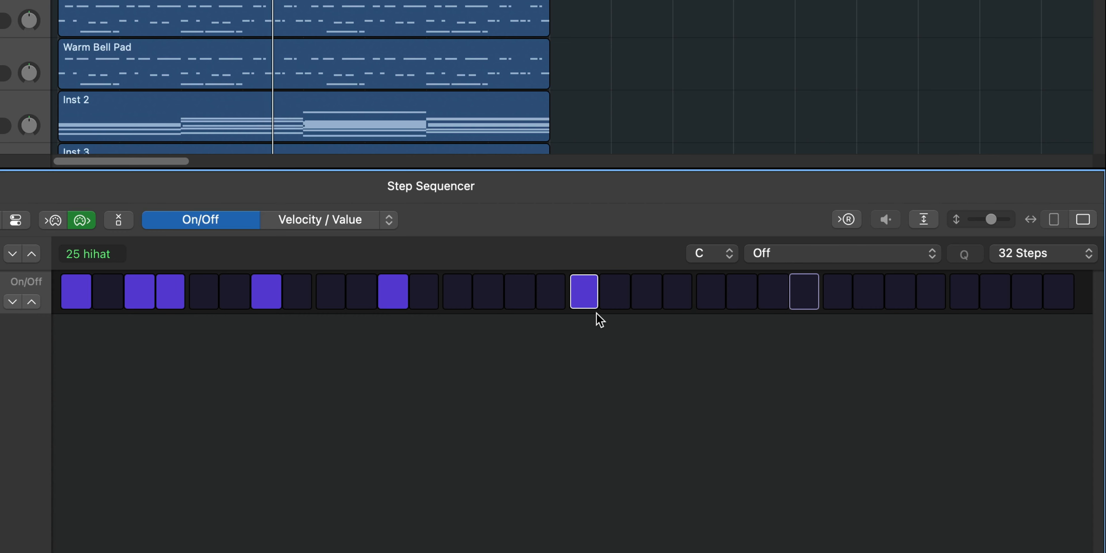
{"action": "left_click", "coordinate": [783, 301]}
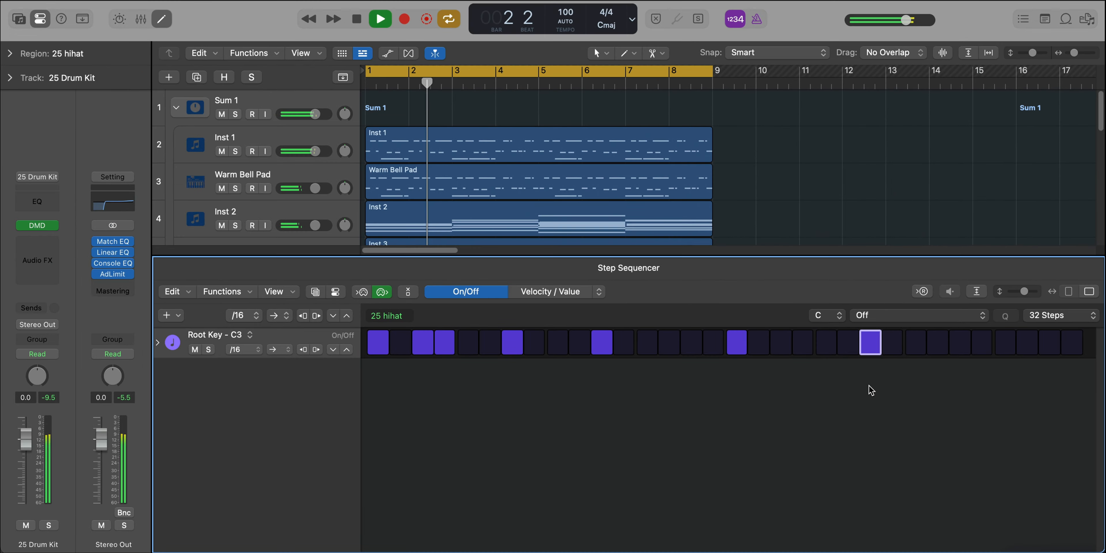
Close the step editor, repeat the 25 hihat region once to fill bars 5 to 8, and stop playback.
{"action": "key", "text": "e"}
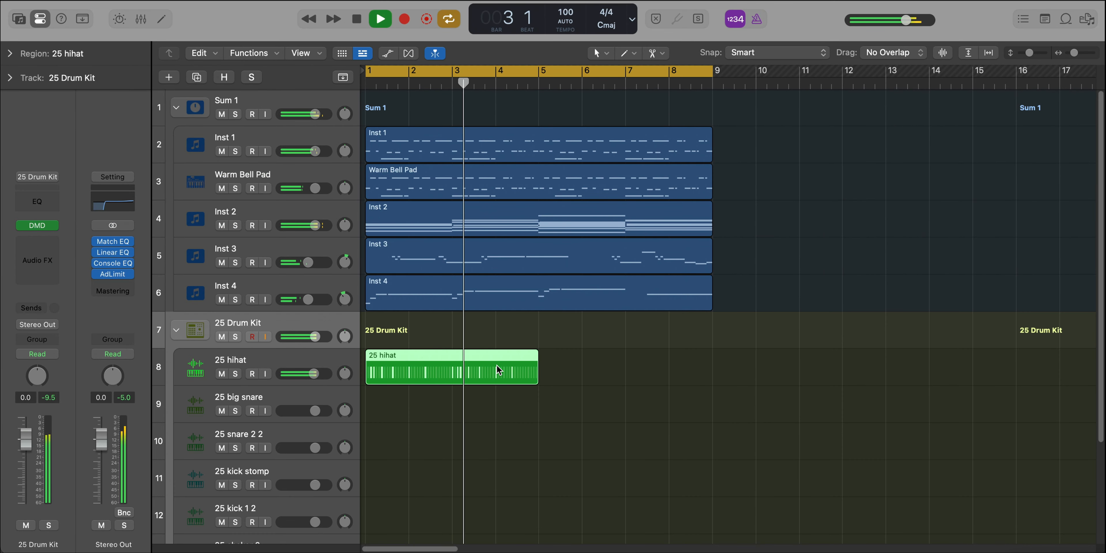
{"action": "key", "text": "super+r"}
{"action": "key", "text": "space"}
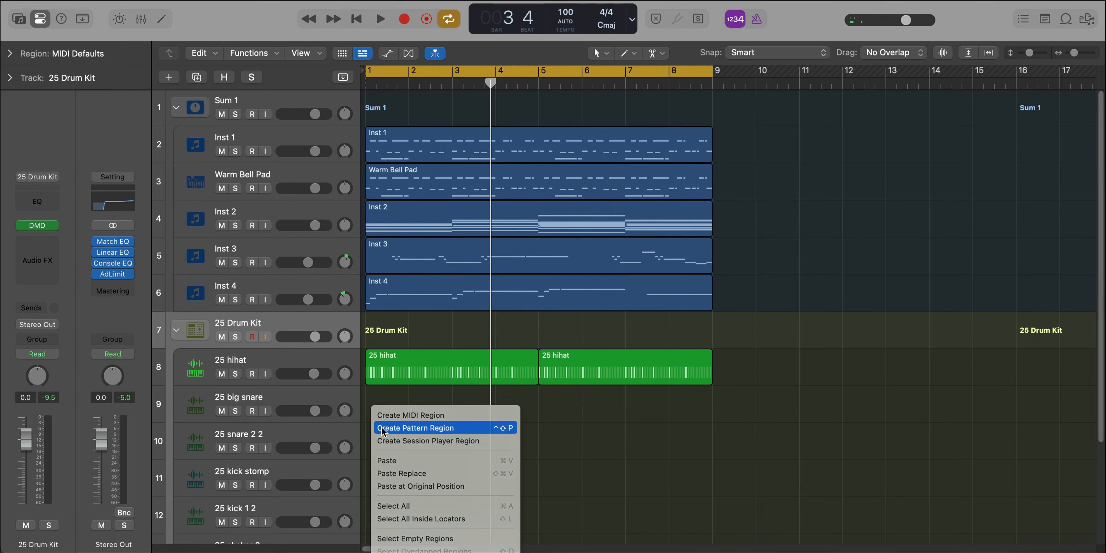
Create a 32-step pattern region on the 25 big snare track with a hit on step 13 and repeat it once.
{"action": "left_click", "coordinate": [408, 427]}
{"action": "key", "text": "space"}
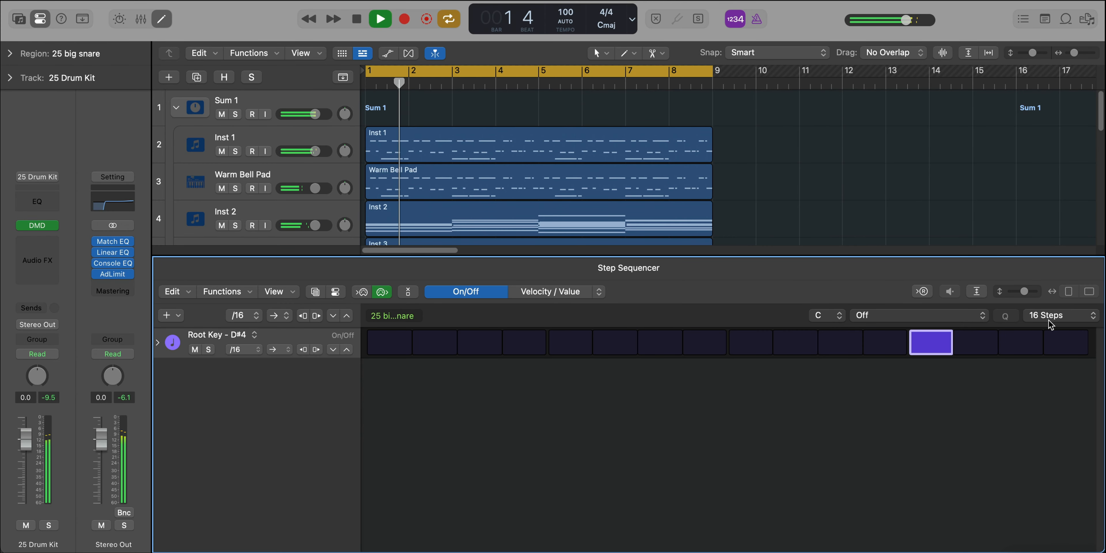
{"action": "left_click", "coordinate": [1060, 315]}
{"action": "left_click", "coordinate": [1051, 345]}
{"action": "key", "text": "space"}
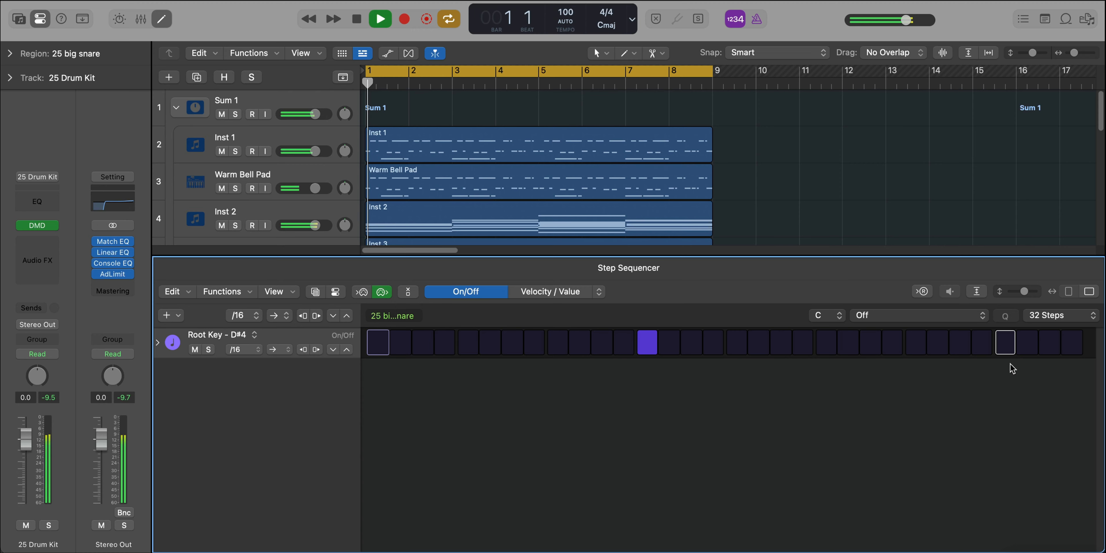
{"action": "key", "text": "e"}
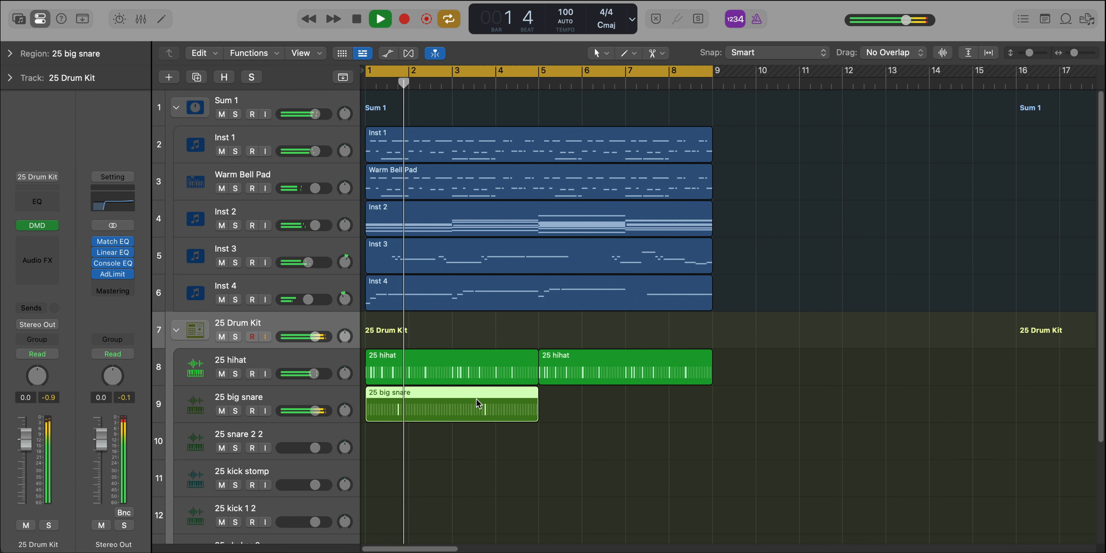
{"action": "key", "text": "super+r"}
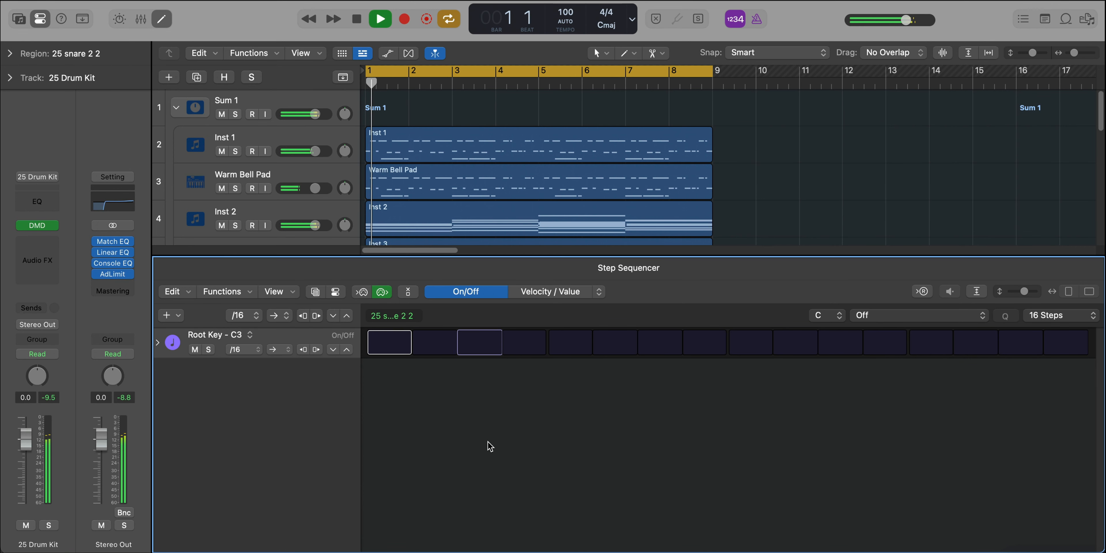
Set the 25 snare 2 2 pattern to 32 steps, add a hit on step 20, and close the step editor.
{"action": "left_click", "coordinate": [1059, 315]}
{"action": "left_click", "coordinate": [1048, 342]}
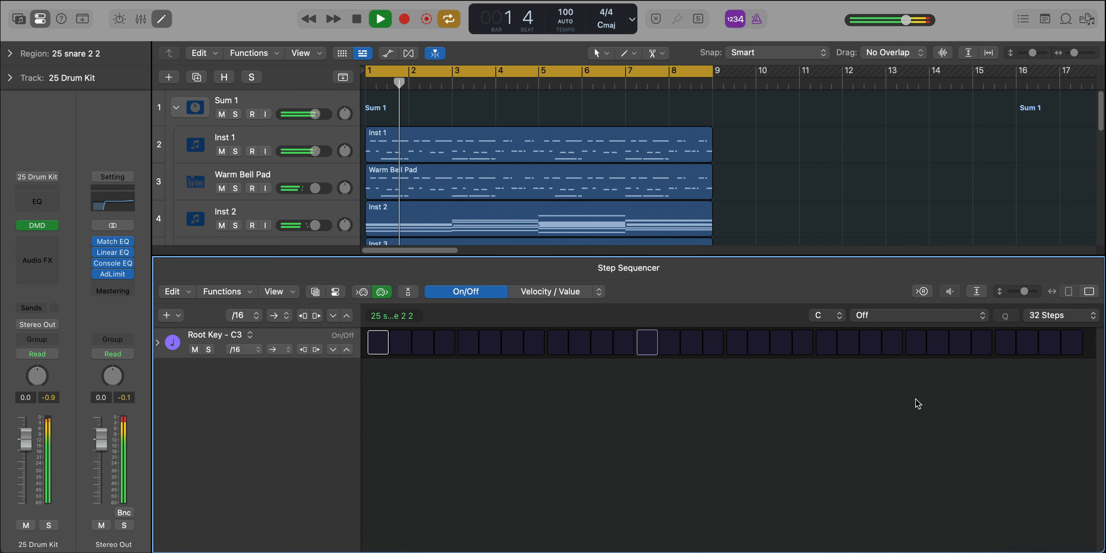
{"action": "left_click", "coordinate": [803, 342]}
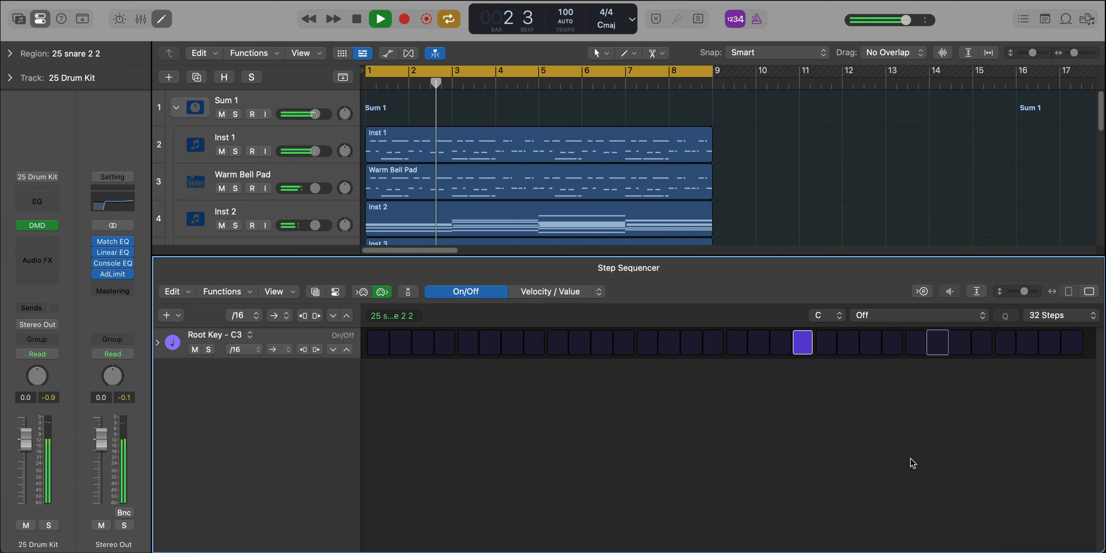
{"action": "key", "text": "e"}
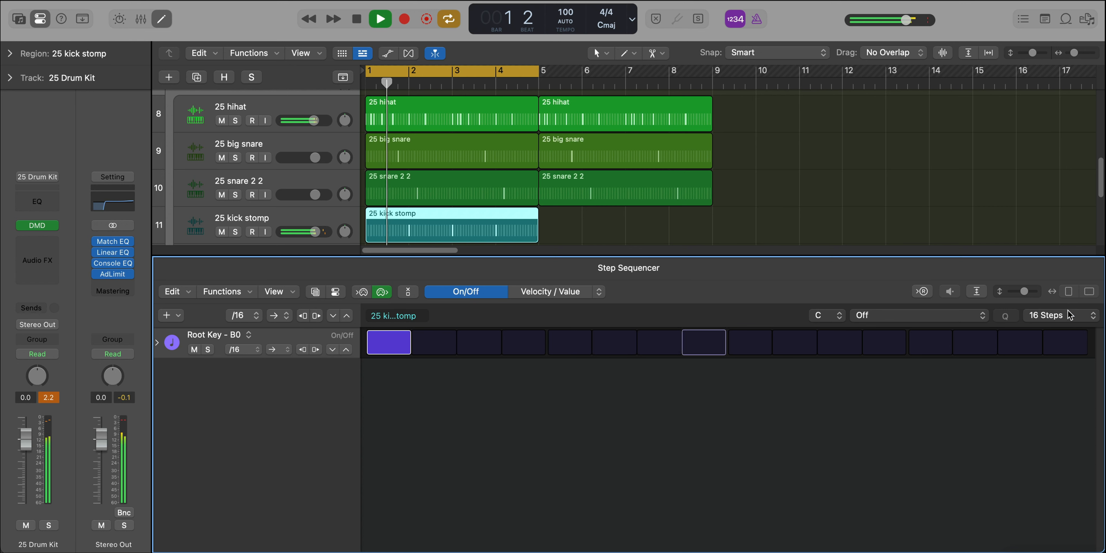
Set the 25 kick stomp pattern to 32 steps, clear the hit on step 17 and add one on step 23.
{"action": "left_click", "coordinate": [1069, 316]}
{"action": "left_click", "coordinate": [1060, 330]}
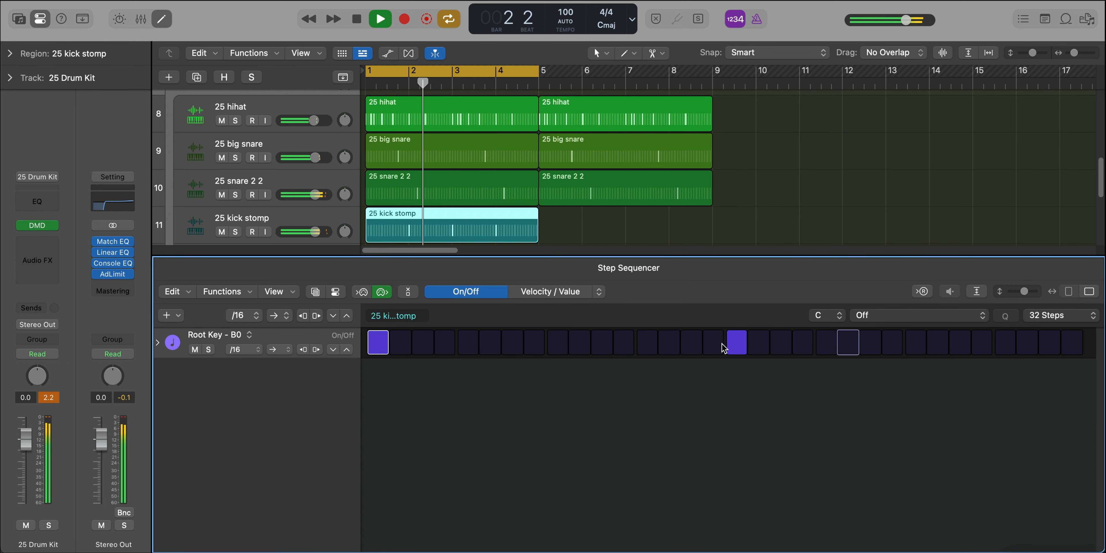
{"action": "left_click", "coordinate": [721, 344]}
{"action": "left_click_drag", "start_coordinate": [734, 345], "coordinate": [687, 350]}
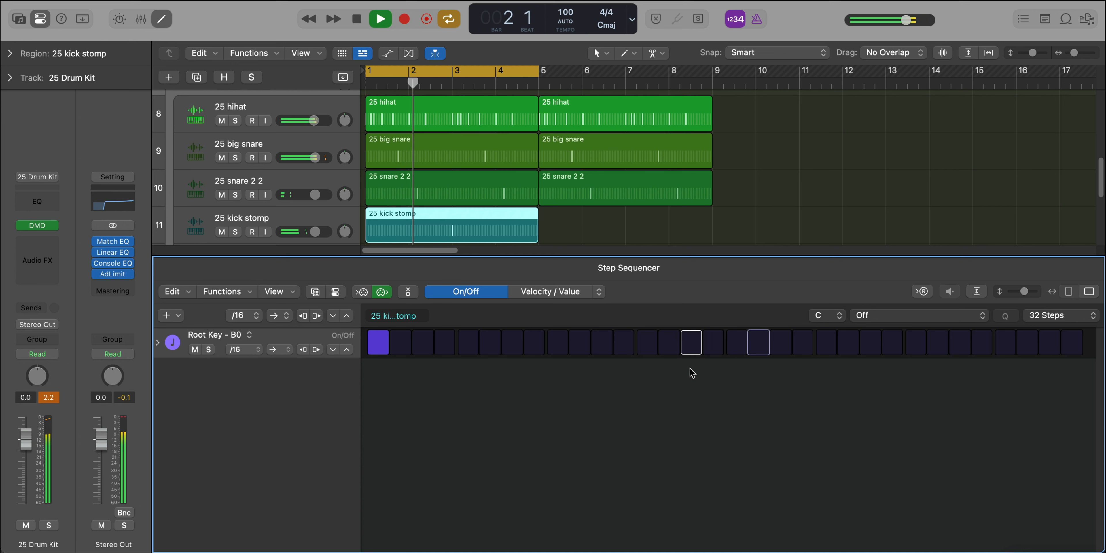
{"action": "left_click", "coordinate": [877, 342]}
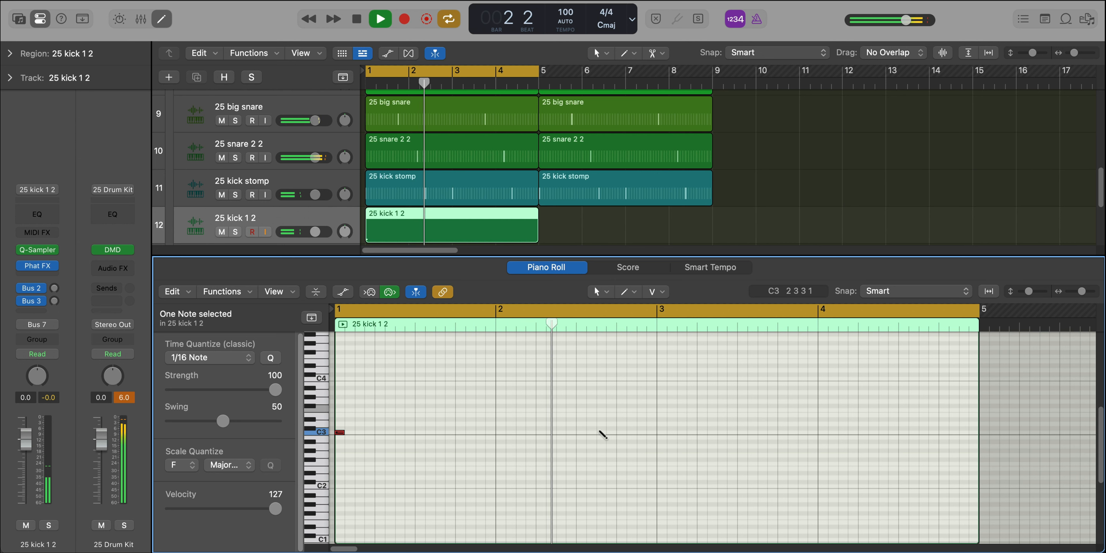
Add C3 notes to the 25 kick 1 2 region at positions 2.3.2, 2.3.3, 2.4.2 and 3.1.1.
{"action": "key", "text": "space"}
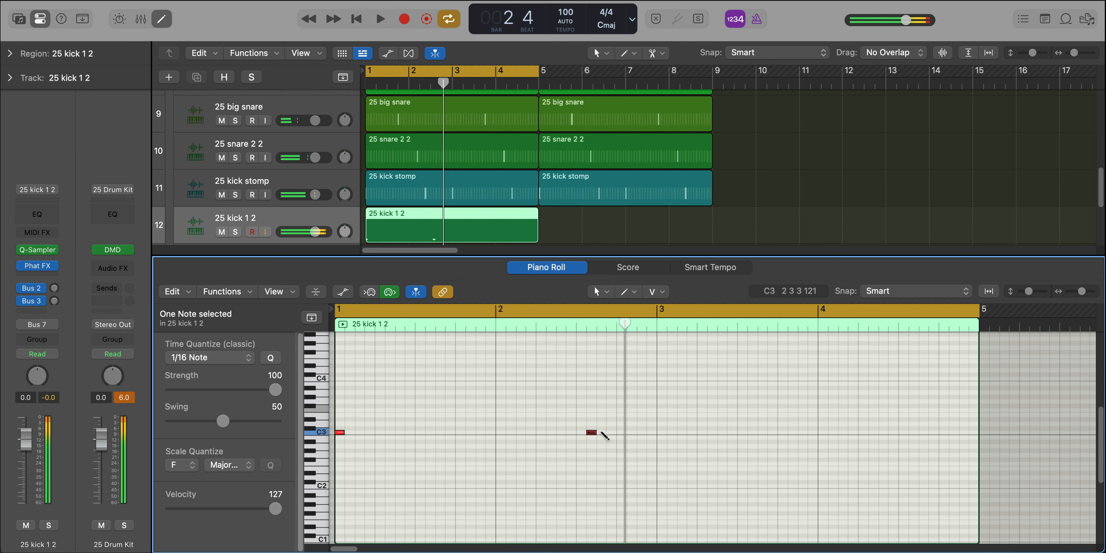
{"action": "left_click", "coordinate": [601, 432]}
{"action": "key", "text": "space"}
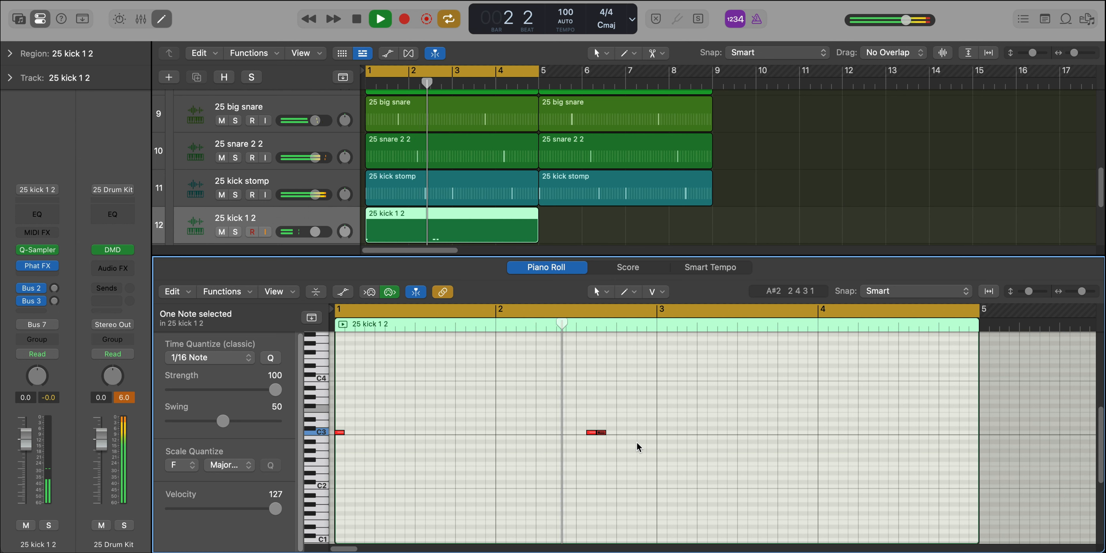
{"action": "left_click", "coordinate": [634, 433]}
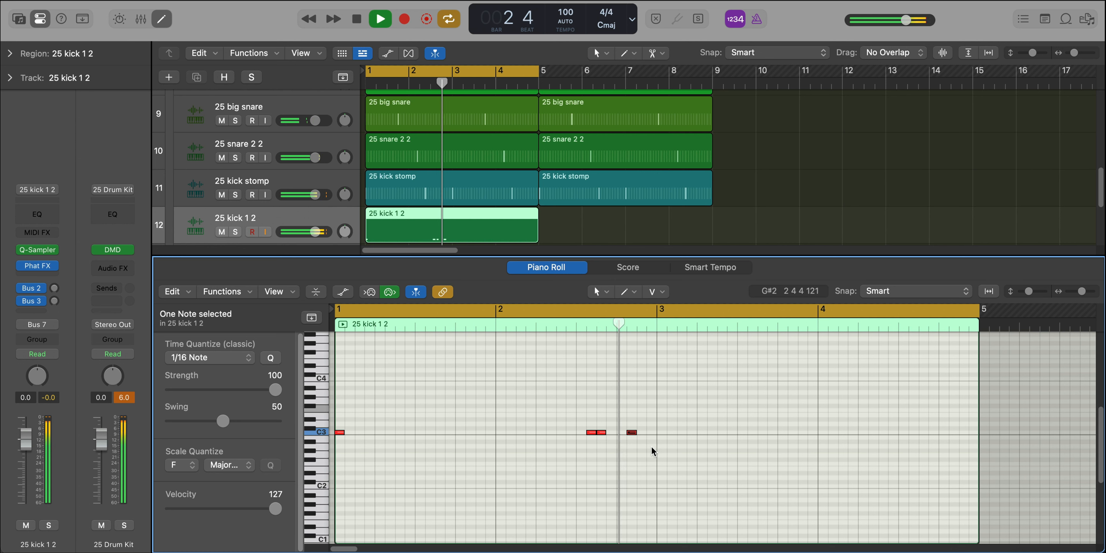
{"action": "left_click", "coordinate": [662, 433]}
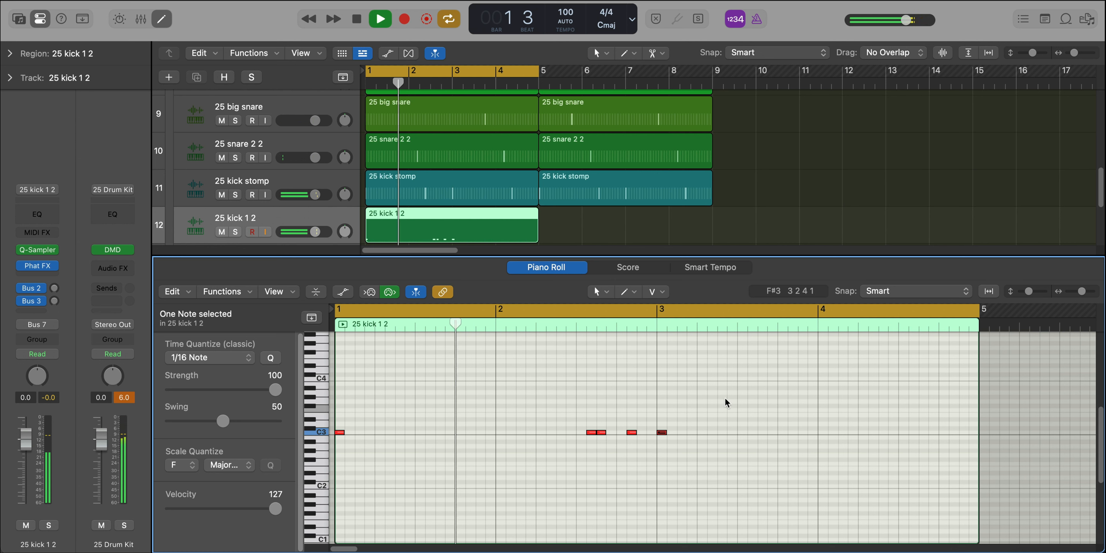
Cycle bars 3 and 4 and add C3 kick notes to the 25 kick 1 2 region at 4.1.4 and 4.3.3.
{"action": "left_click_drag", "start_coordinate": [658, 309], "coordinate": [969, 356]}
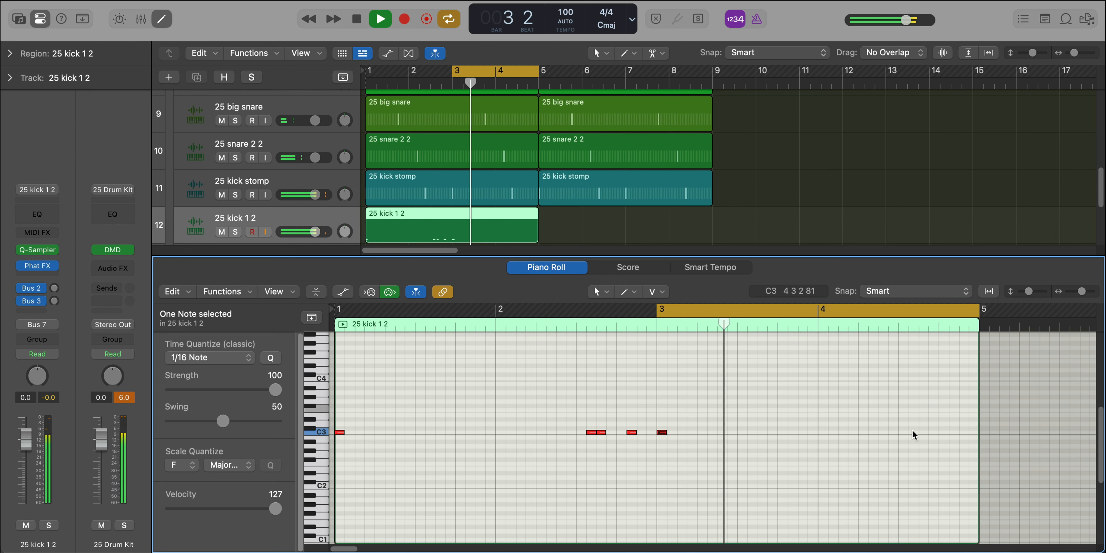
{"action": "left_click", "coordinate": [852, 432], "text": "super"}
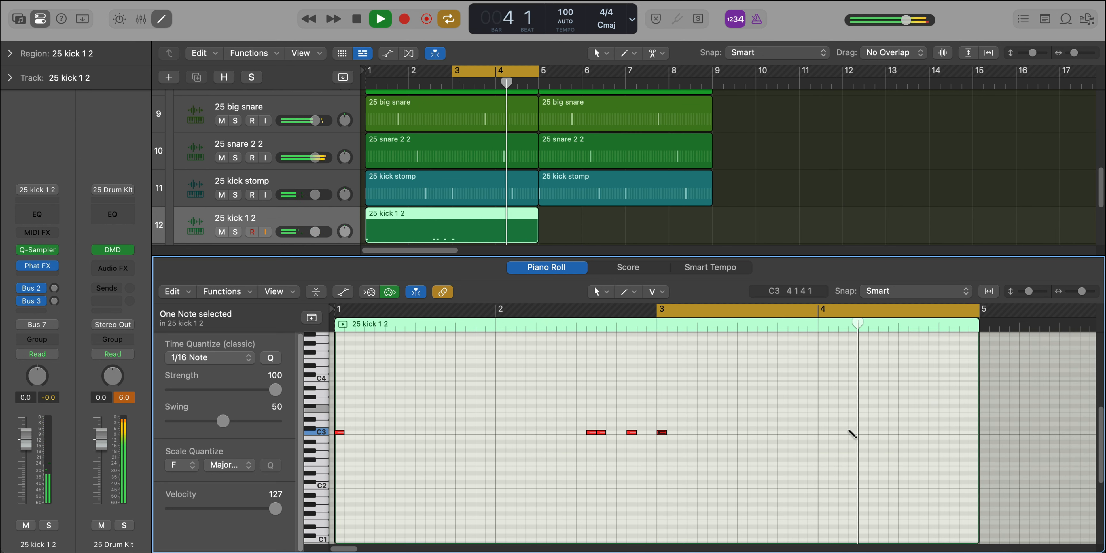
{"action": "left_click", "coordinate": [922, 434], "text": "super"}
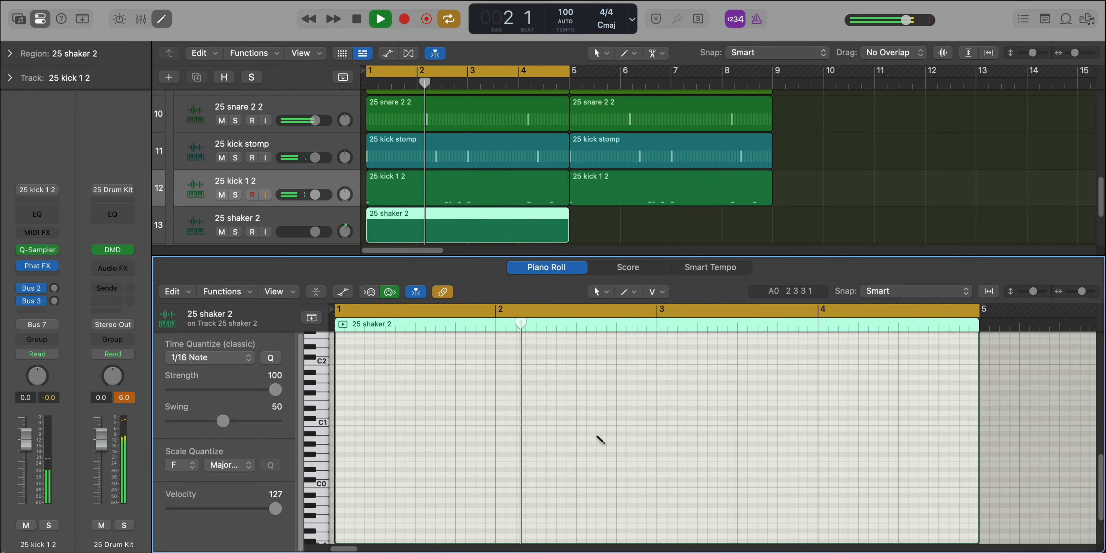
Add A0 notes to the 25 shaker 2 region at positions 2.3.3, 3.3.3 and 4.3.3.
{"action": "left_click", "coordinate": [599, 438], "text": "super"}
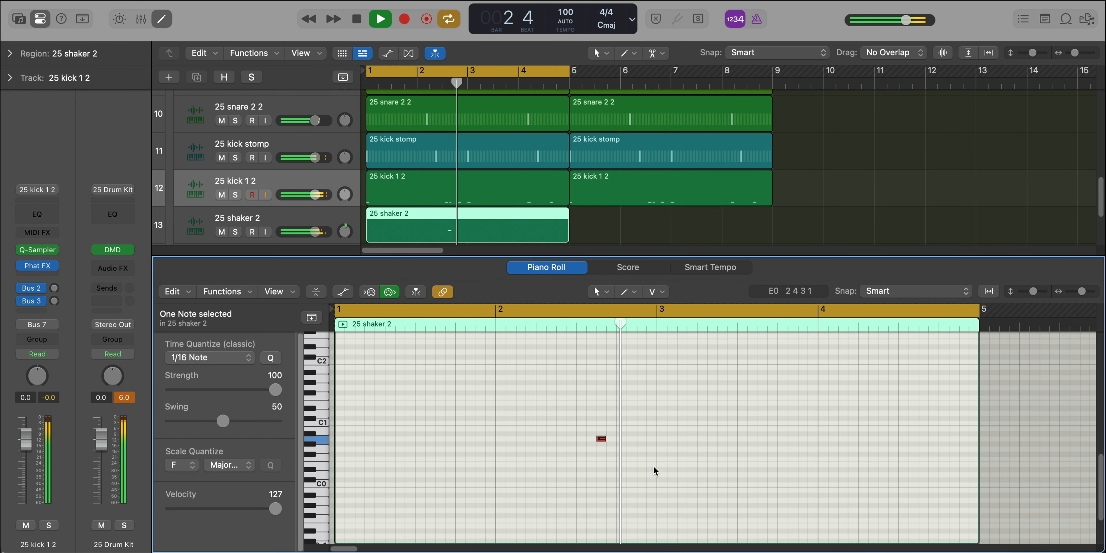
{"action": "left_click", "coordinate": [761, 439], "text": "super"}
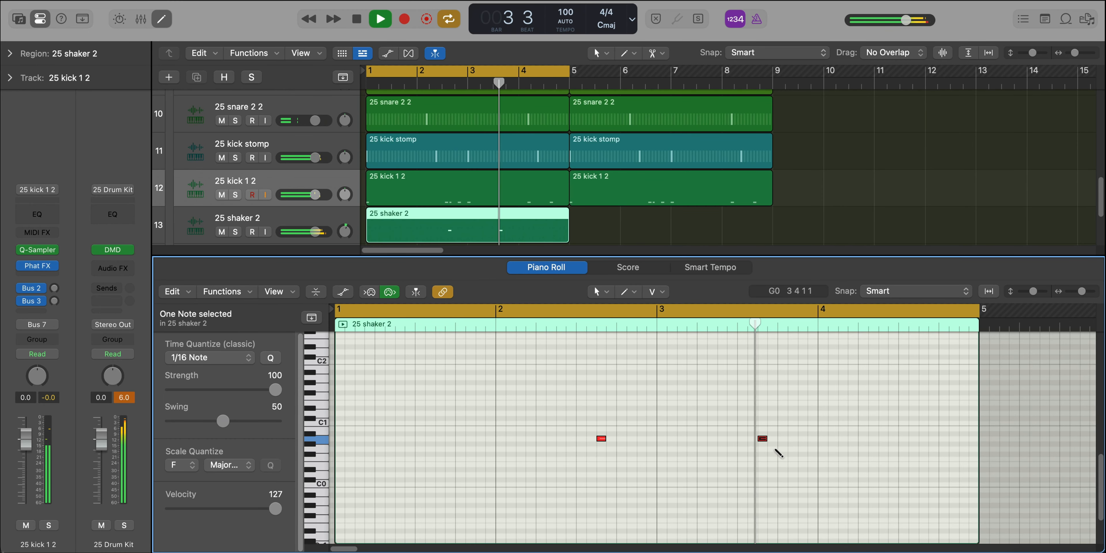
{"action": "left_click", "coordinate": [920, 439], "text": "super"}
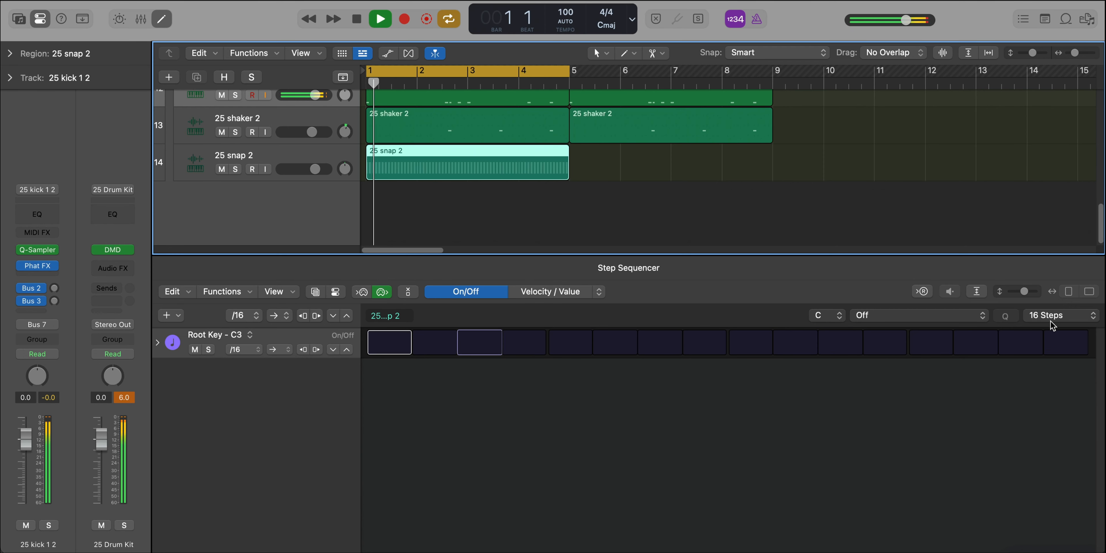
Set the 25 snap 2 pattern to 32 steps, add a hit on step 29, and close the step editor.
{"action": "left_click", "coordinate": [1051, 317]}
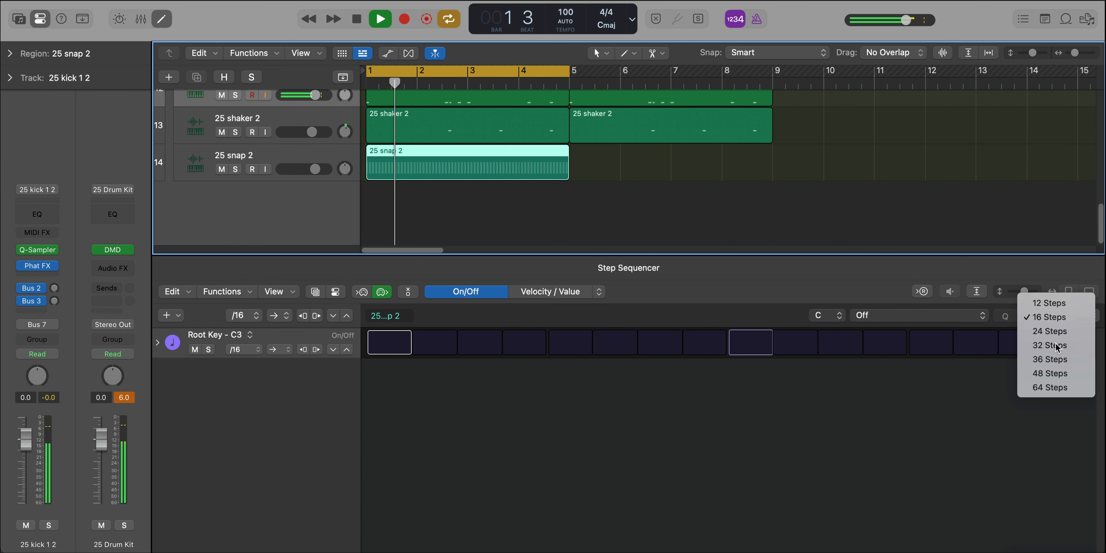
{"action": "left_click", "coordinate": [1052, 346]}
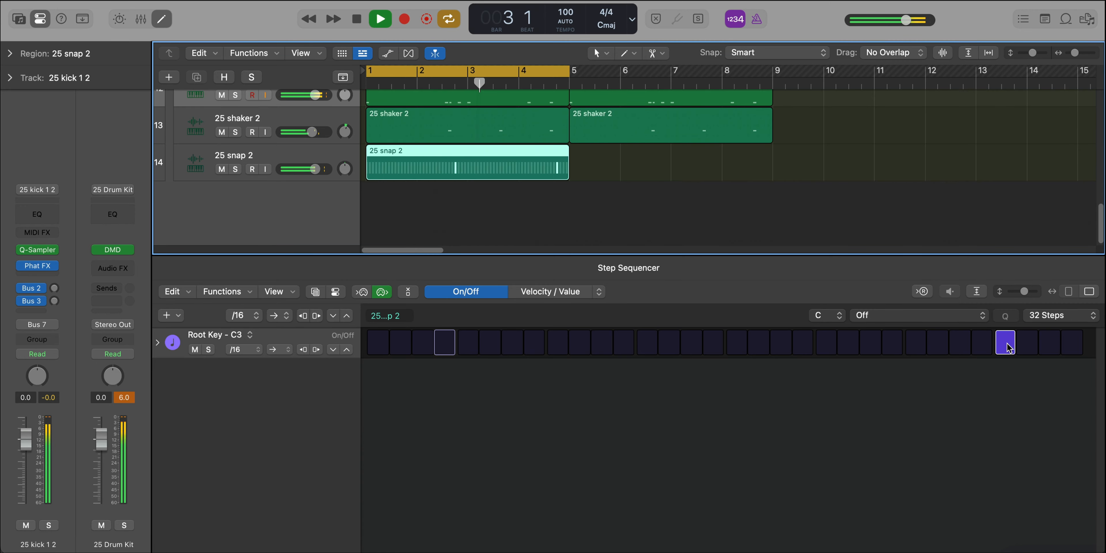
{"action": "key", "text": "e"}
Repeat the 25 snap 2 region across bars 5 to 8 and turn off cycle playback.
{"action": "key", "text": "super+r"}
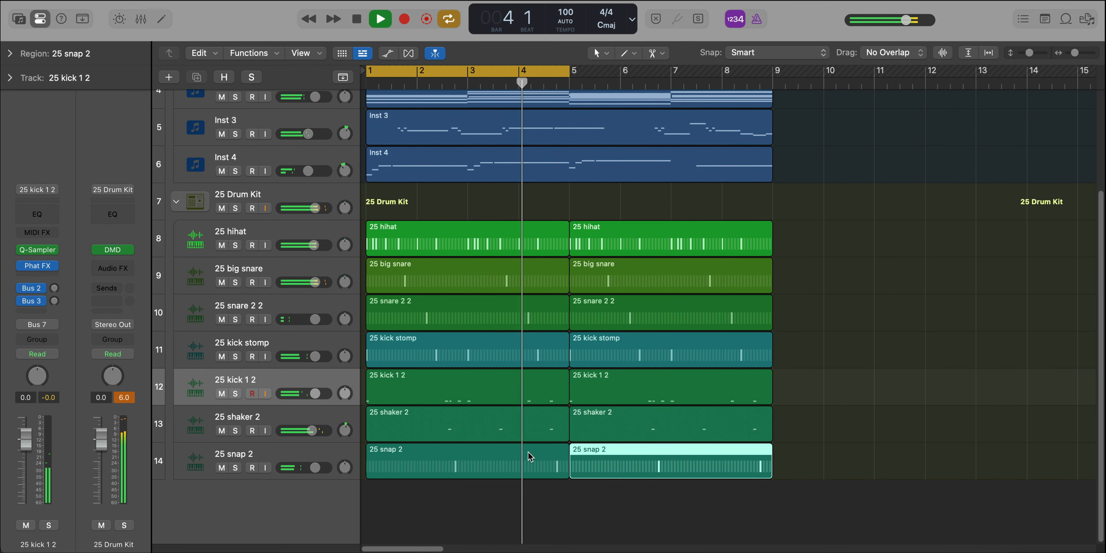
{"action": "key", "text": "c"}
{"action": "scroll", "coordinate": [612, 455], "scroll_direction": "down", "scroll_amount": 5}
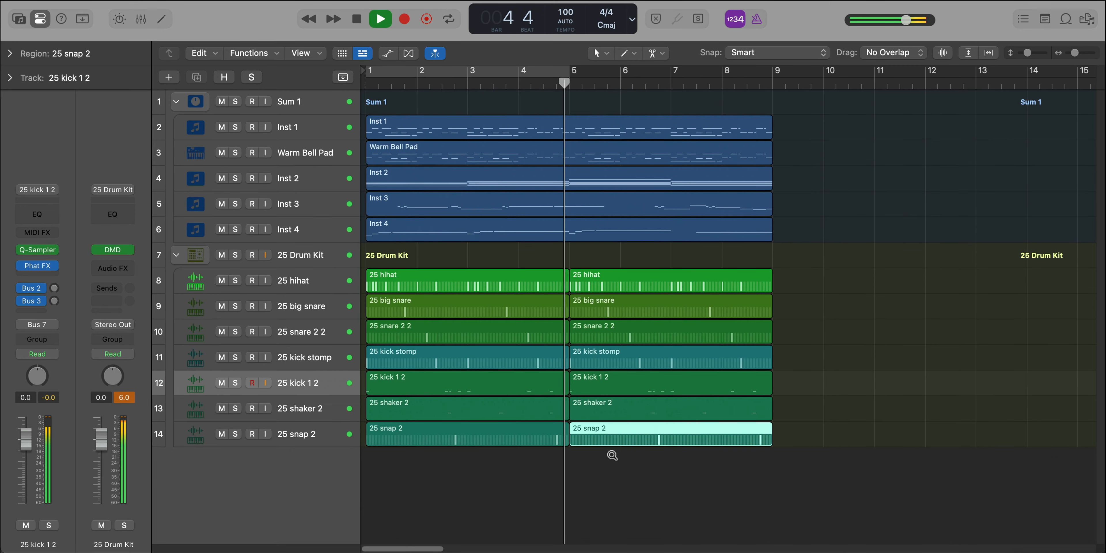
{"action": "scroll", "coordinate": [612, 454], "scroll_direction": "left", "scroll_amount": 3}
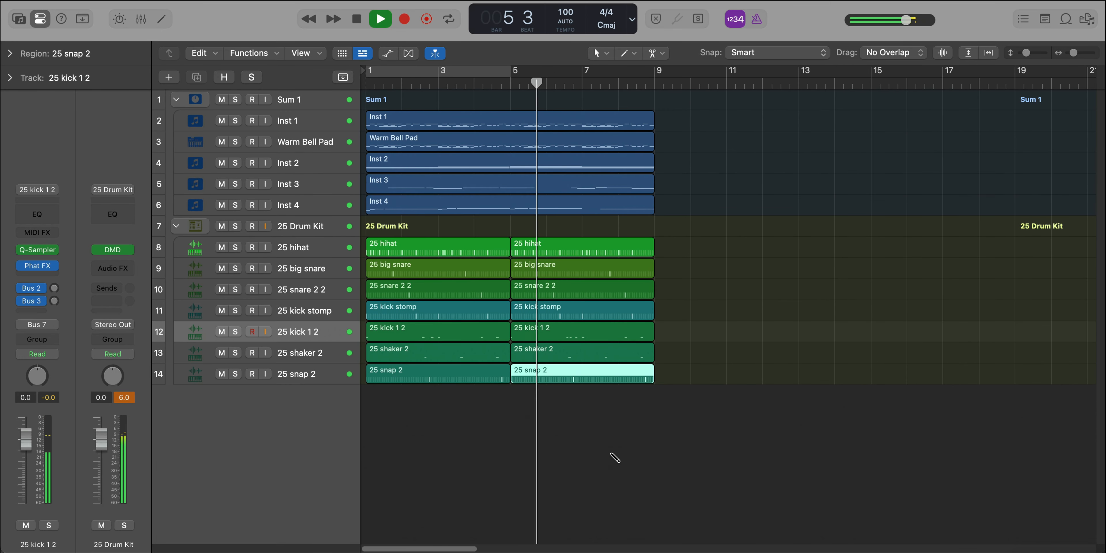